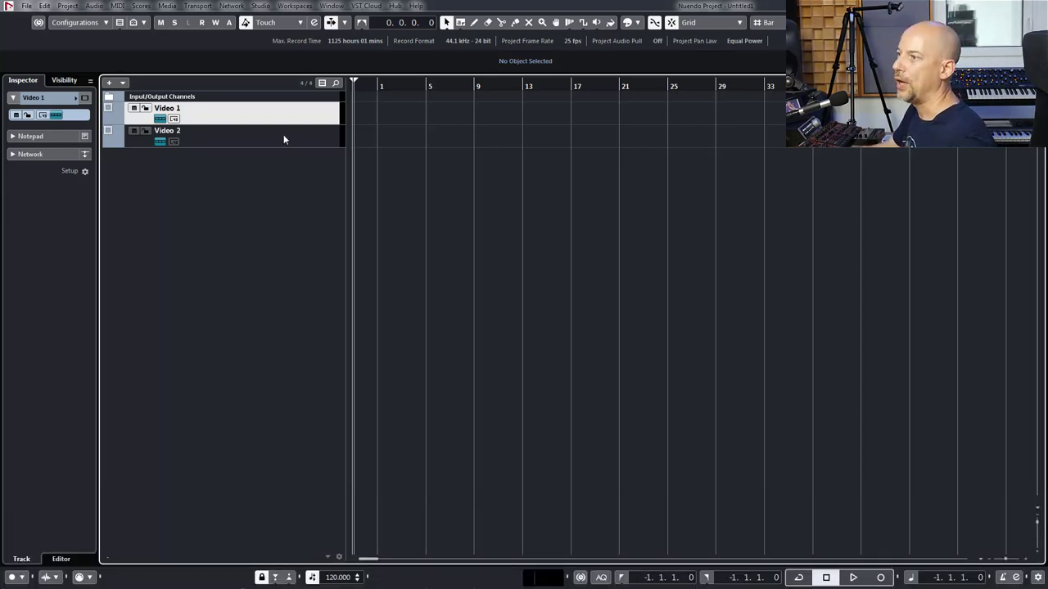
Spread the open VoiceDesigner and Doppler plug-in windows apart and bring the Randomizer window to the front.
{"action": "left_click", "coordinate": [283, 137]}
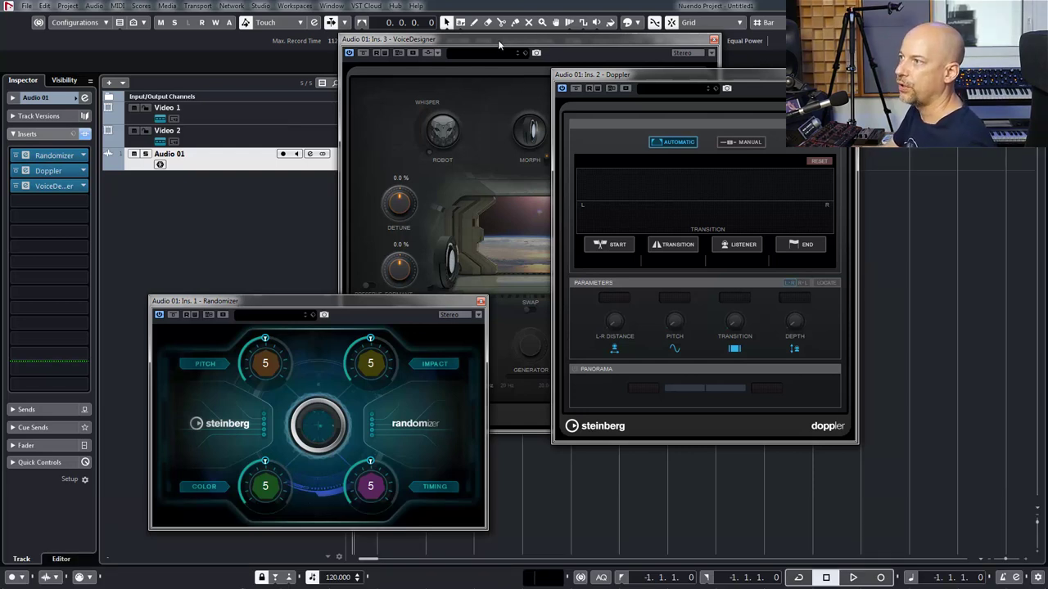
{"action": "left_click_drag", "start_coordinate": [496, 40], "coordinate": [456, 34]}
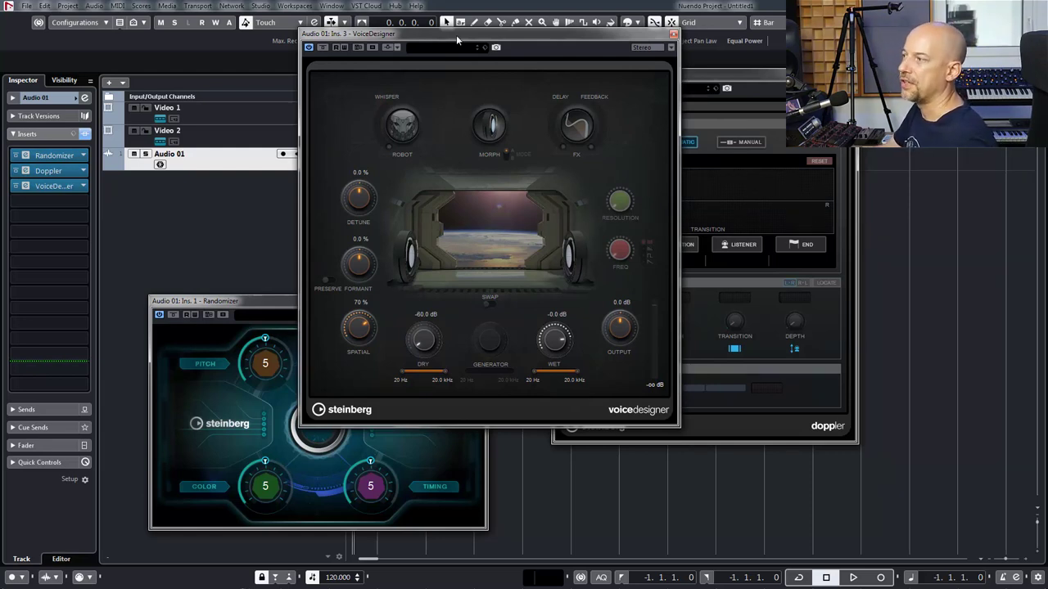
{"action": "left_click", "coordinate": [709, 78]}
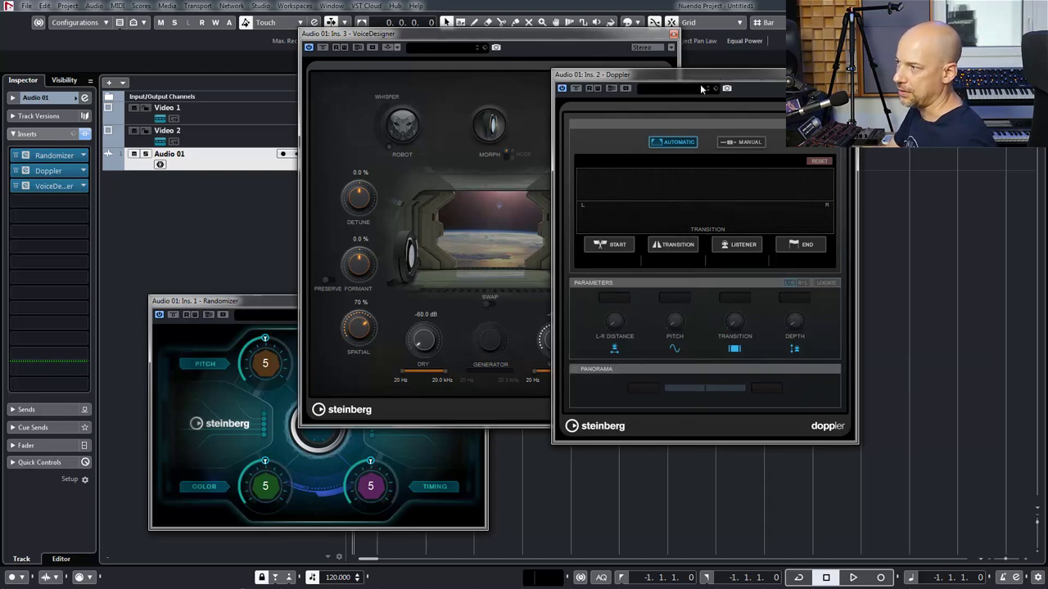
{"action": "left_click_drag", "start_coordinate": [701, 88], "coordinate": [775, 81]}
{"action": "left_click", "coordinate": [223, 309]}
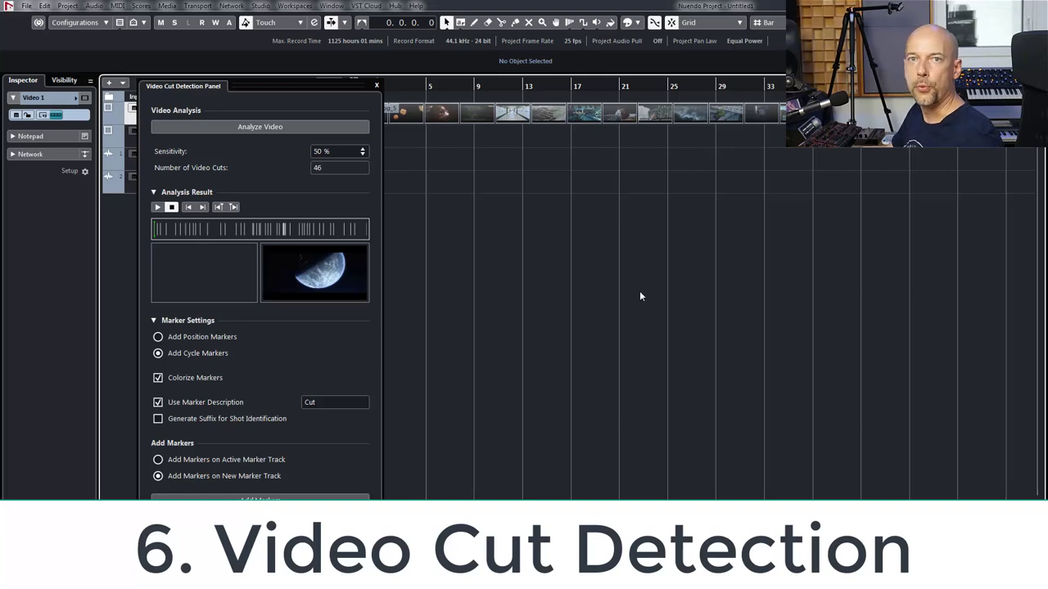
Select the Corona_Log_5 video event and add colorized cycle markers described as Cut on a new marker track.
{"action": "left_click", "coordinate": [523, 119]}
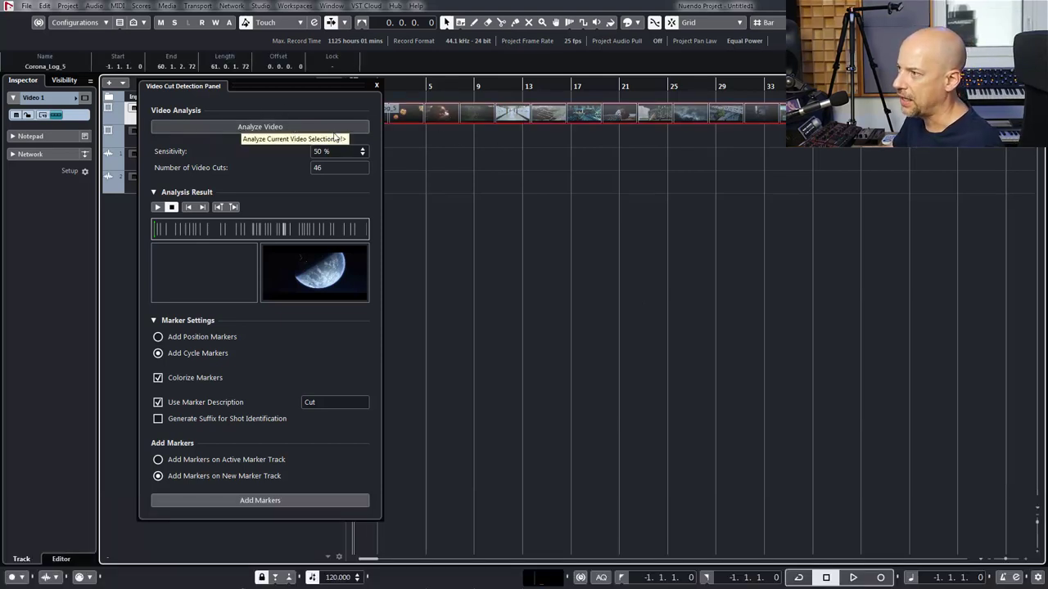
{"action": "left_click", "coordinate": [281, 501]}
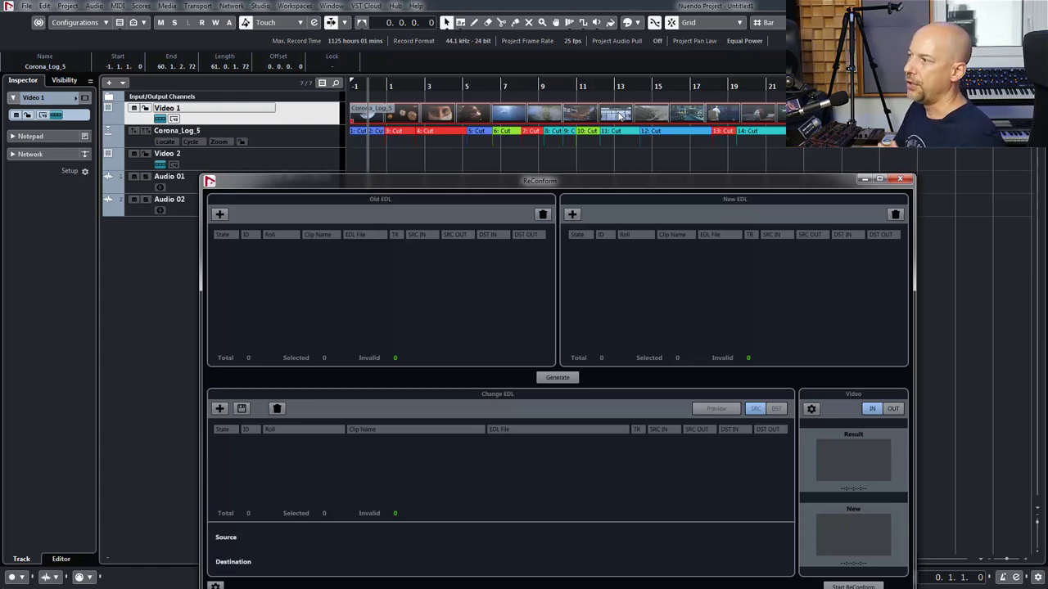
Reposition the ReConform window over the project and examine its Old, New and Change EDL lists.
{"action": "left_click_drag", "start_coordinate": [542, 181], "coordinate": [516, 149]}
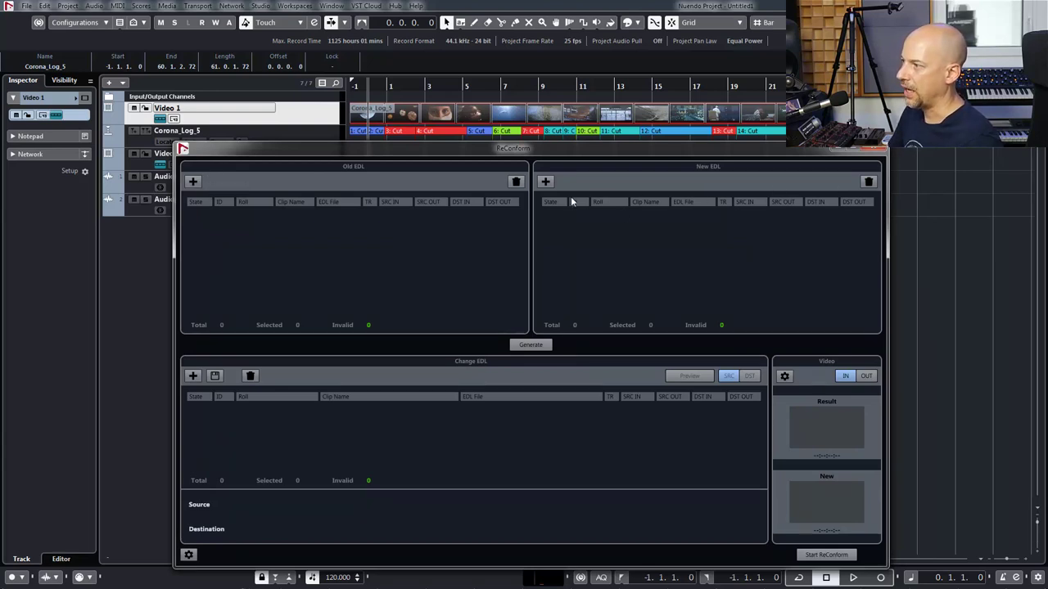
{"action": "left_click_drag", "start_coordinate": [536, 149], "coordinate": [500, 85]}
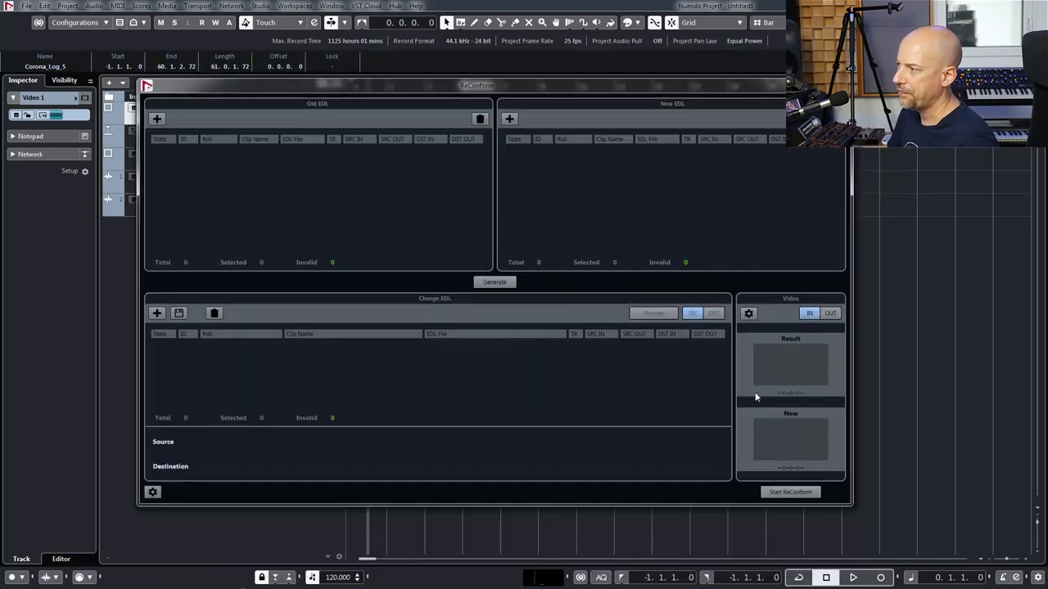
{"action": "left_click_drag", "start_coordinate": [519, 85], "coordinate": [514, 125]}
{"action": "left_click_drag", "start_coordinate": [513, 164], "coordinate": [506, 176]}
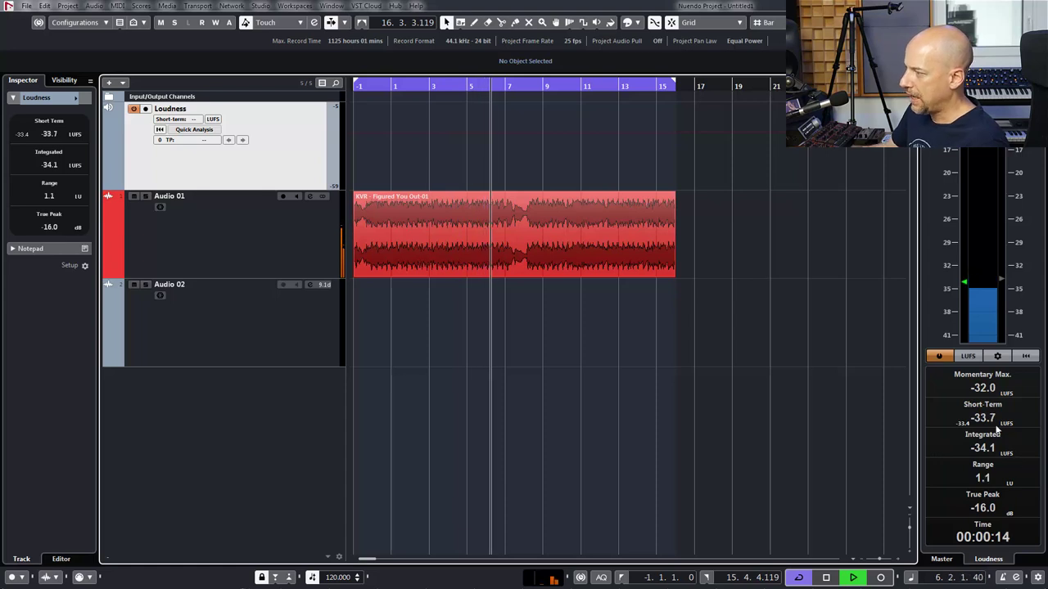
Switch the loudness meter to LU and record the playback's loudness curve on the Loudness track, then stop playback.
{"action": "left_click", "coordinate": [967, 356]}
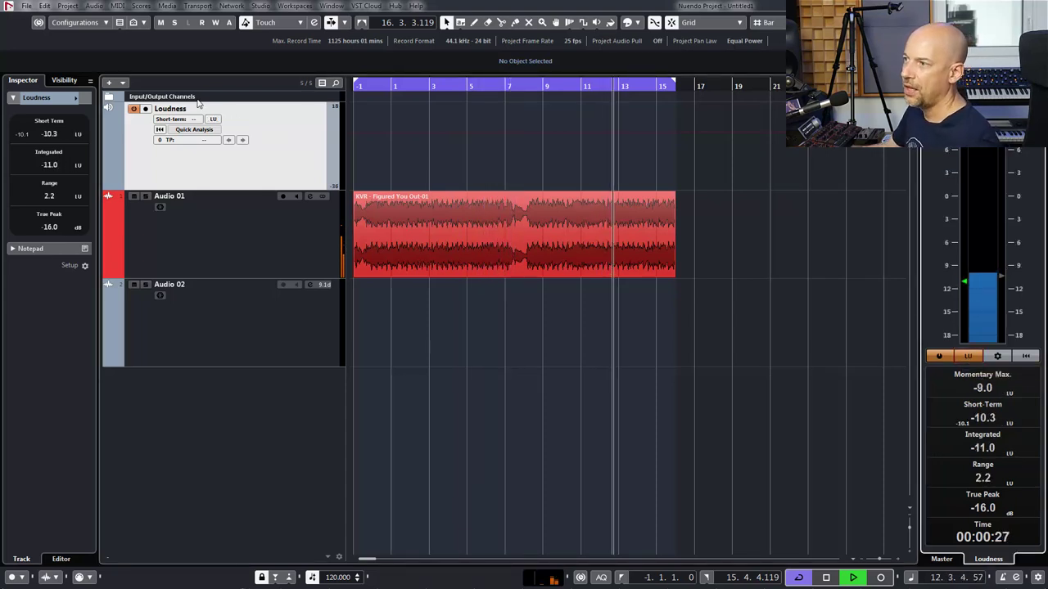
{"action": "left_click", "coordinate": [147, 109]}
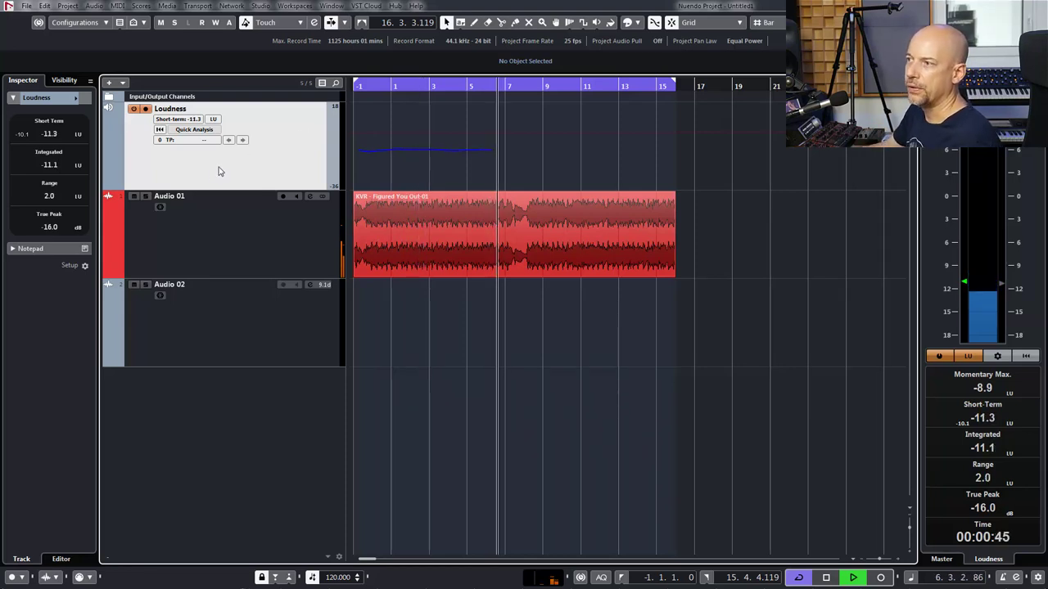
{"action": "key", "text": "space"}
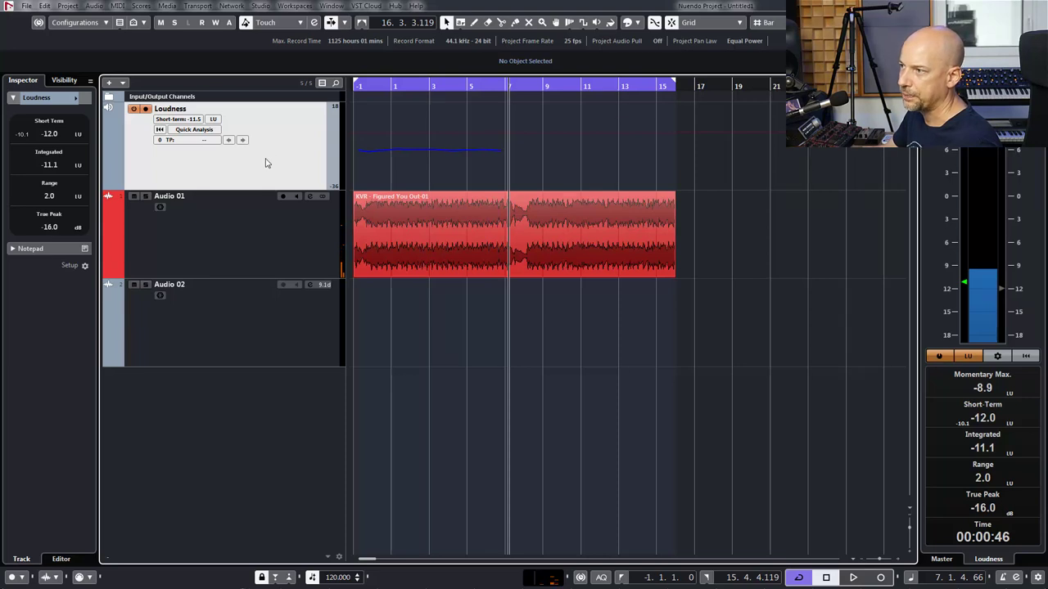
Run a Quick Analysis of the audio on the Loudness track.
{"action": "left_click", "coordinate": [185, 131]}
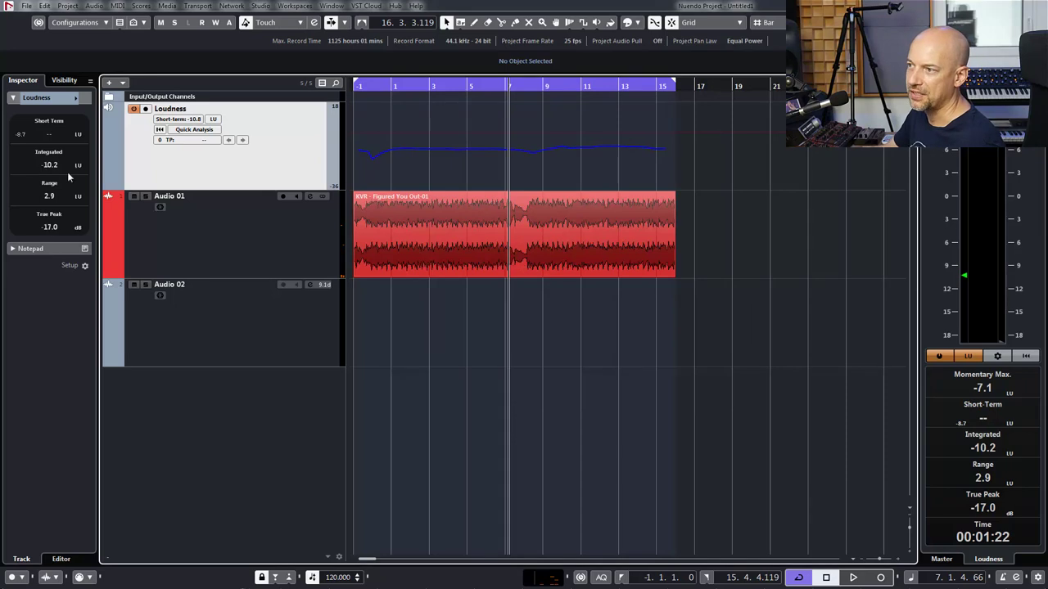
Open the Anymix Pro insert on the Audio 01 track and shift its panning source toward the front left.
{"action": "left_click", "coordinate": [219, 317]}
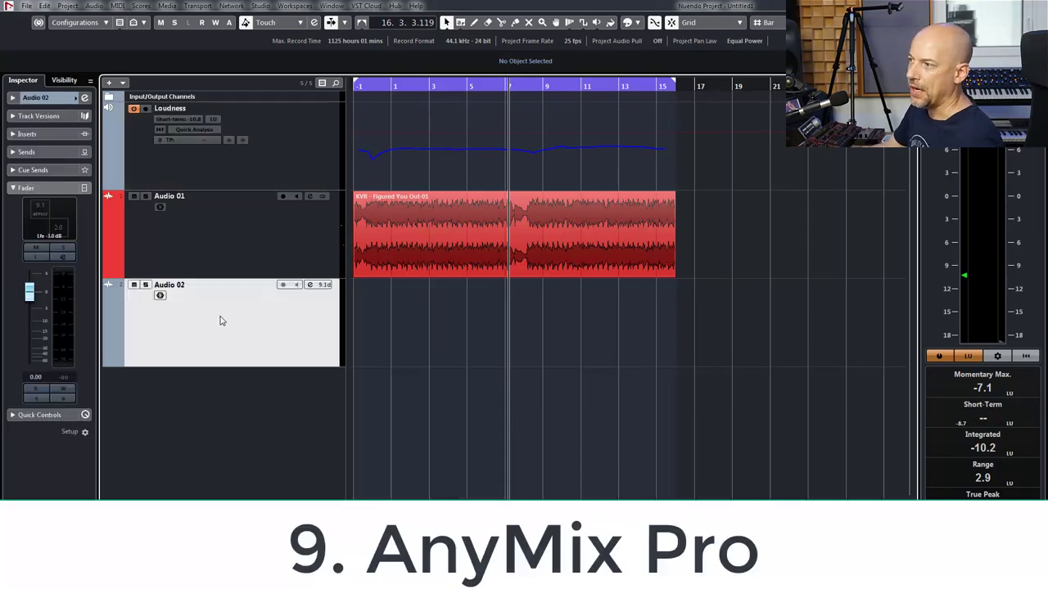
{"action": "left_click", "coordinate": [243, 251]}
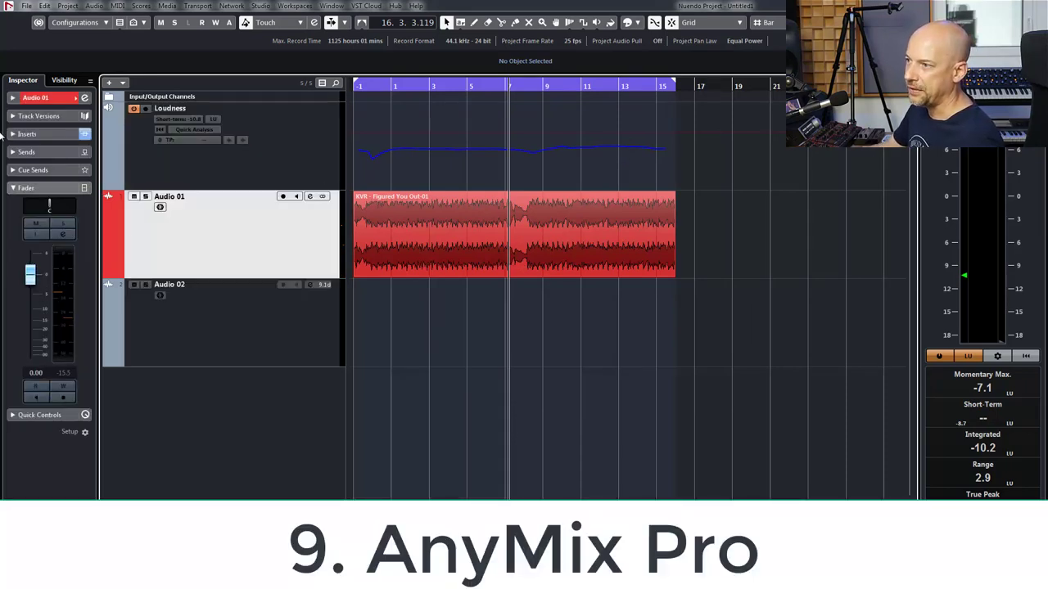
{"action": "left_click", "coordinate": [33, 137]}
{"action": "left_click", "coordinate": [55, 201]}
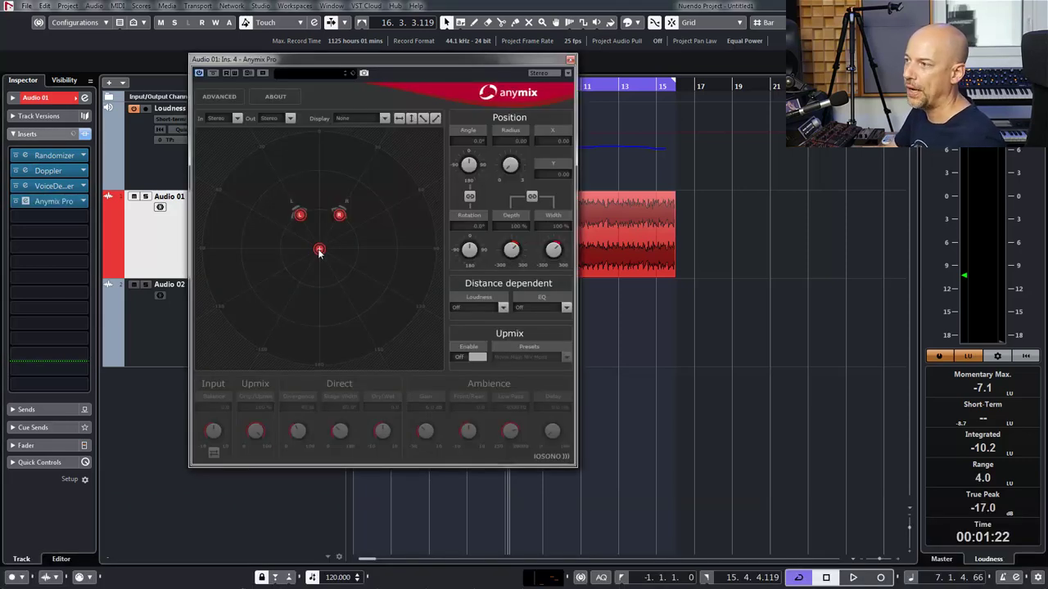
{"action": "left_click_drag", "start_coordinate": [319, 252], "coordinate": [287, 221]}
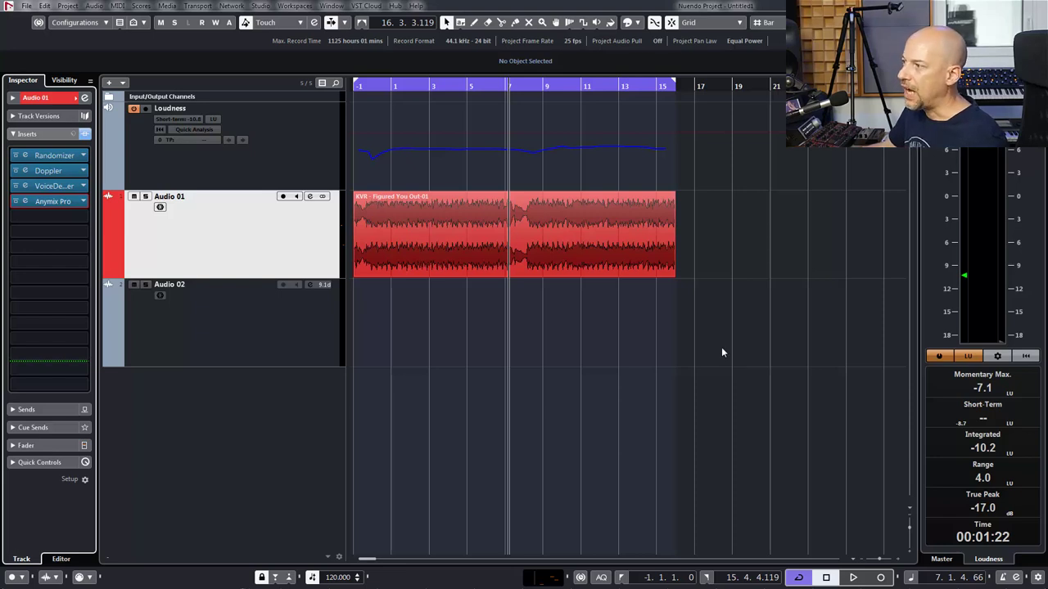
{"action": "left_click", "coordinate": [722, 349]}
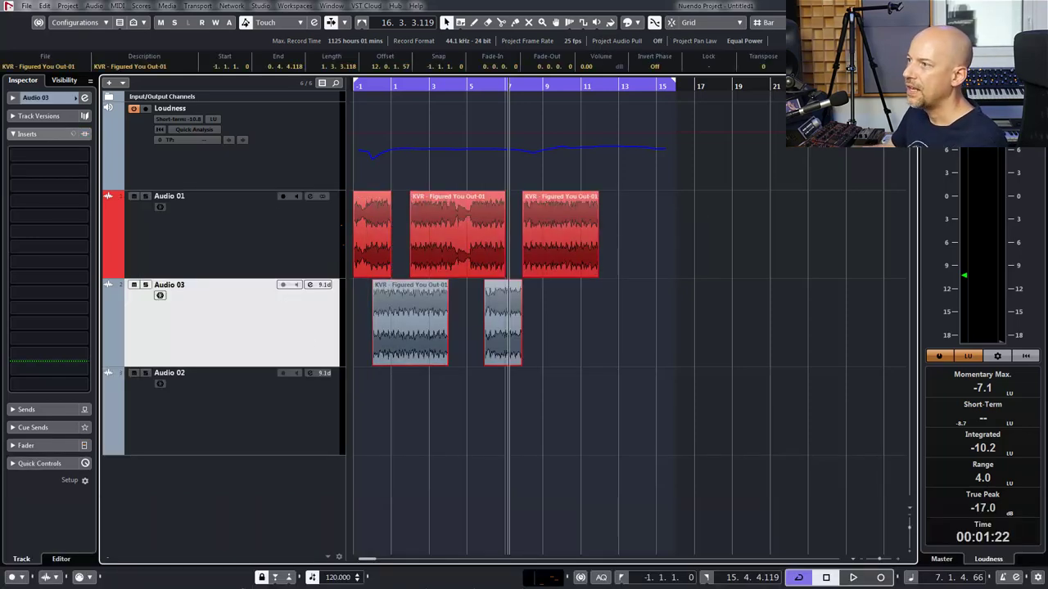
Export the selected audio events on Audio 01 and Audio 03 as a clip package named FX.
{"action": "left_click", "coordinate": [27, 5]}
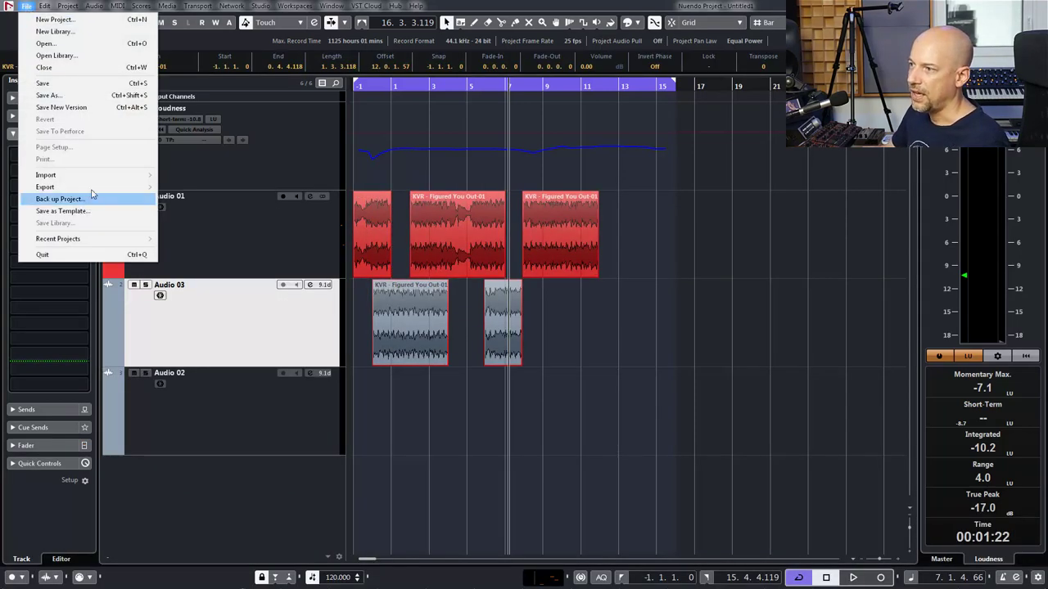
{"action": "mouse_move", "coordinate": [92, 189]}
{"action": "left_click", "coordinate": [196, 223]}
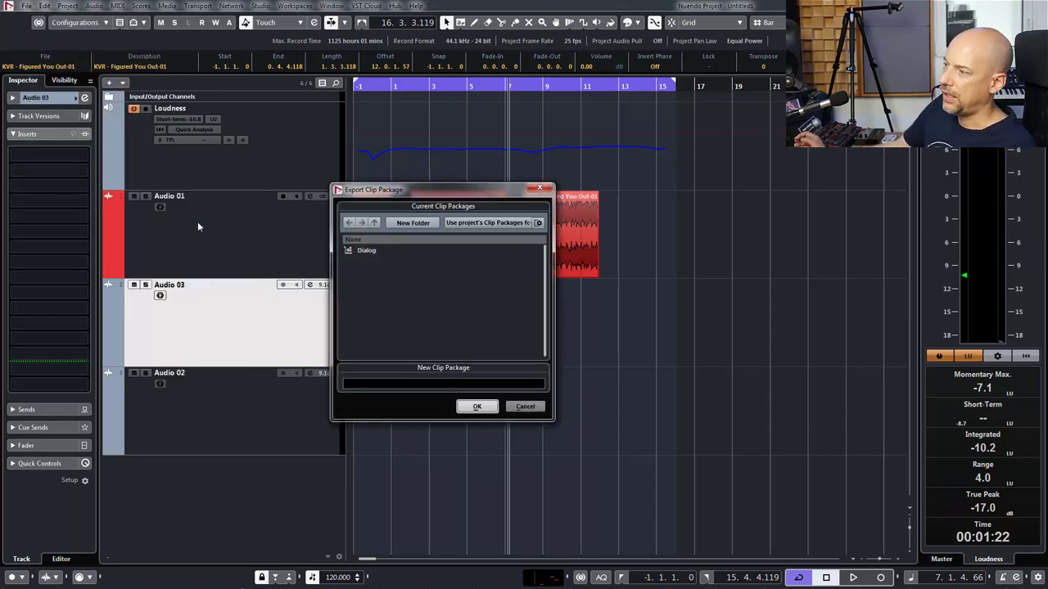
{"action": "type", "text": "FX"}
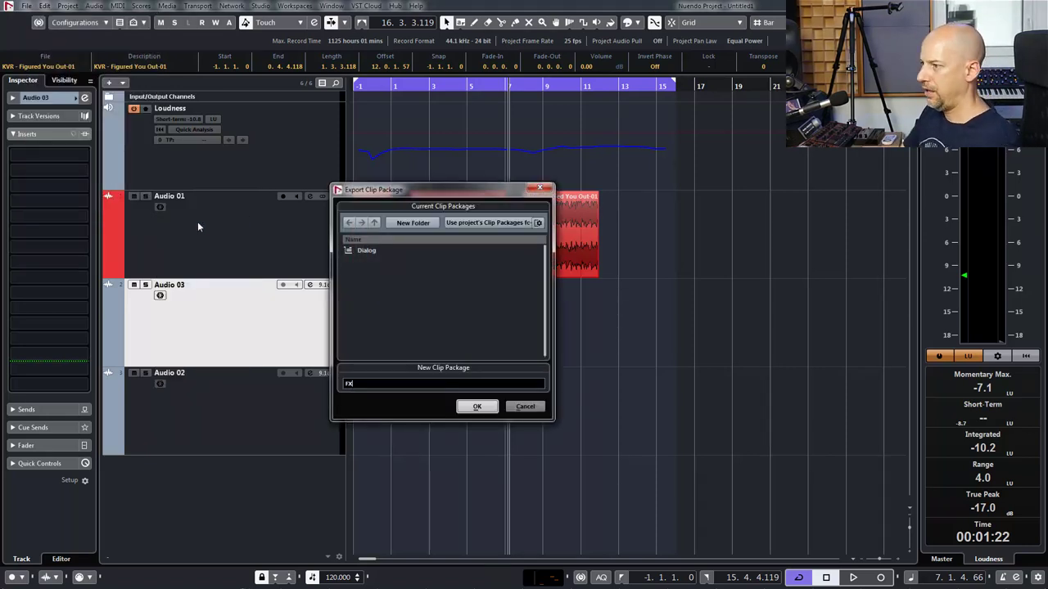
{"action": "left_click", "coordinate": [476, 406]}
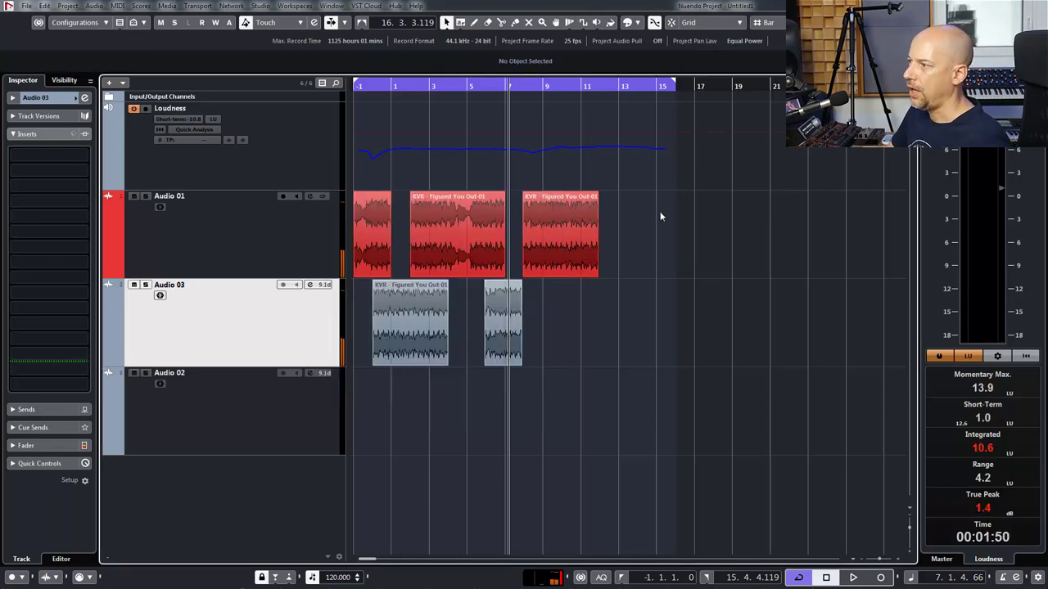
Delete all audio events on the Audio 01 and Audio 03 tracks.
{"action": "left_click_drag", "start_coordinate": [660, 211], "coordinate": [352, 359]}
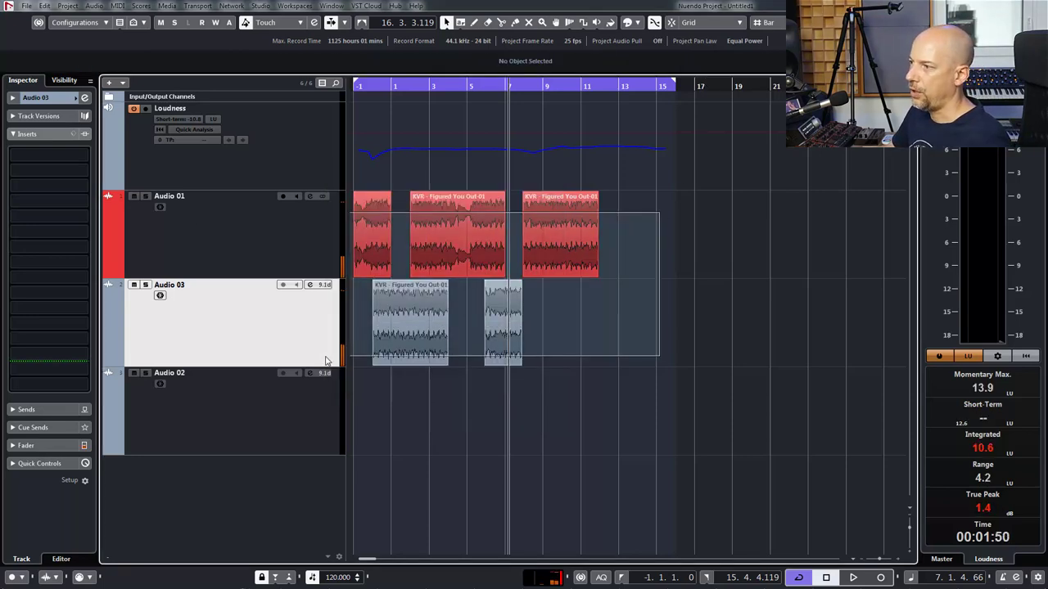
{"action": "key", "text": "Delete"}
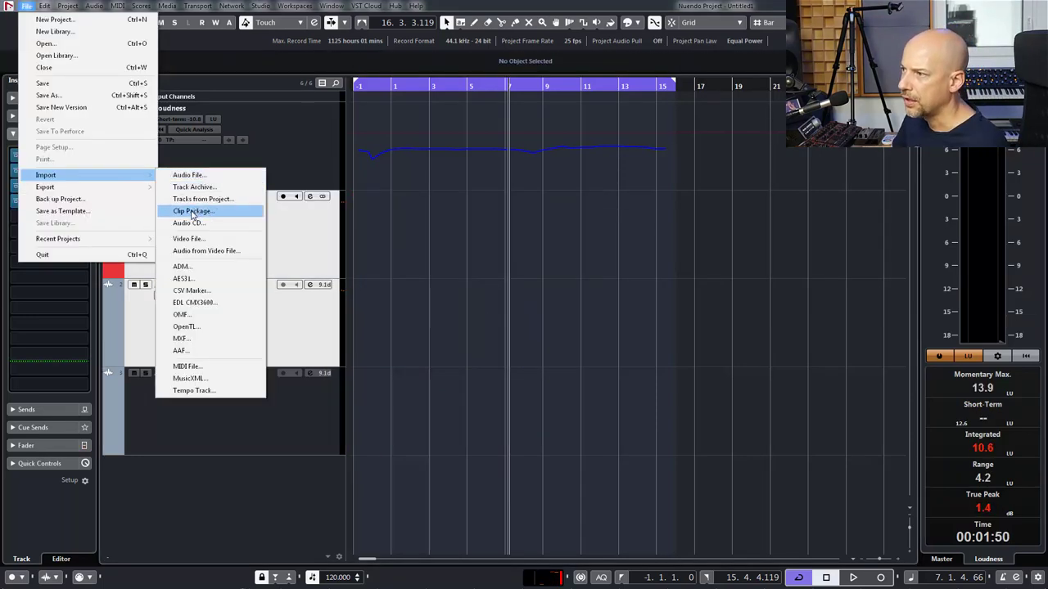
Import the clip package FX.clippackage into the project.
{"action": "left_click", "coordinate": [192, 214]}
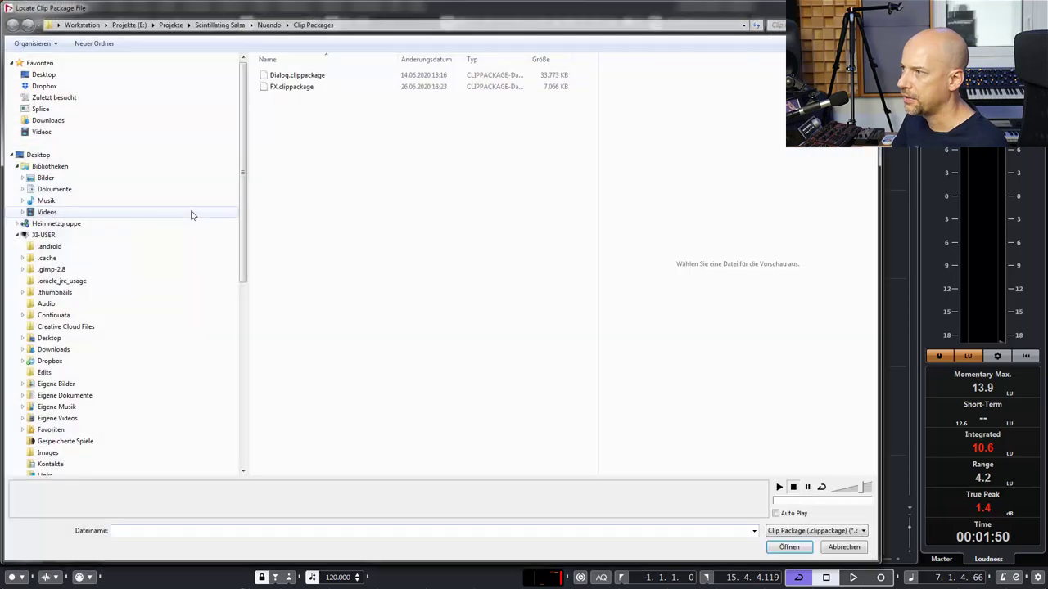
{"action": "left_click", "coordinate": [292, 88]}
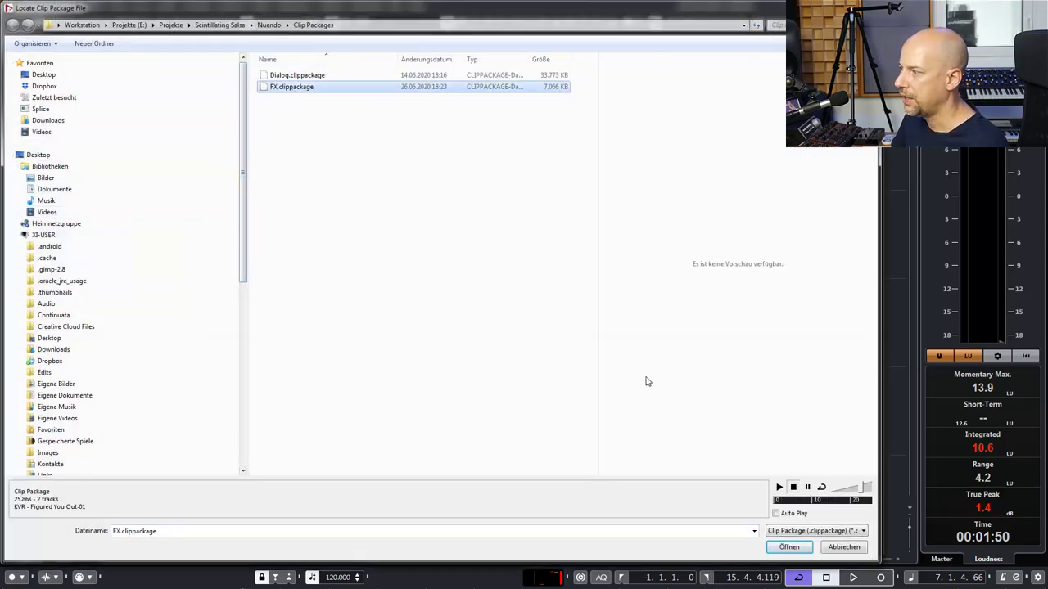
{"action": "left_click", "coordinate": [789, 546]}
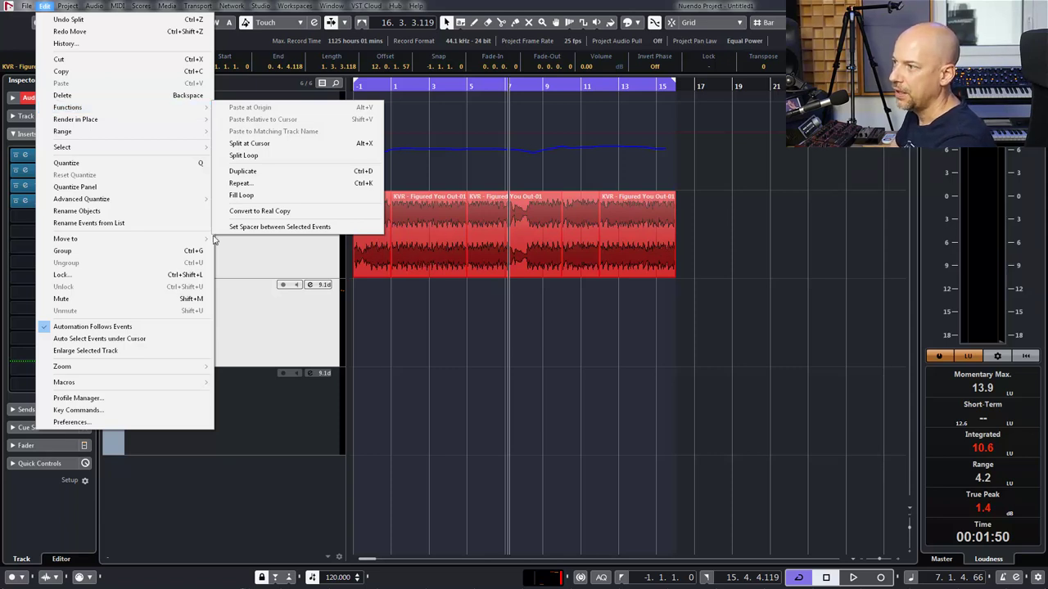
Set a 5-second spacer between the selected audio events on Audio 01, then deselect them.
{"action": "left_click", "coordinate": [273, 228]}
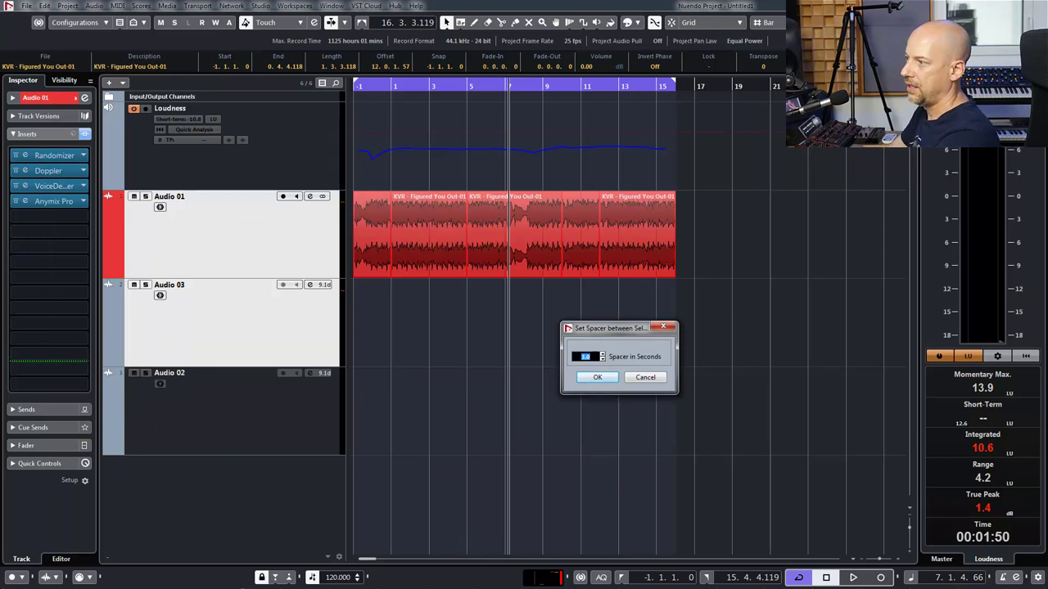
{"action": "type", "text": "5"}
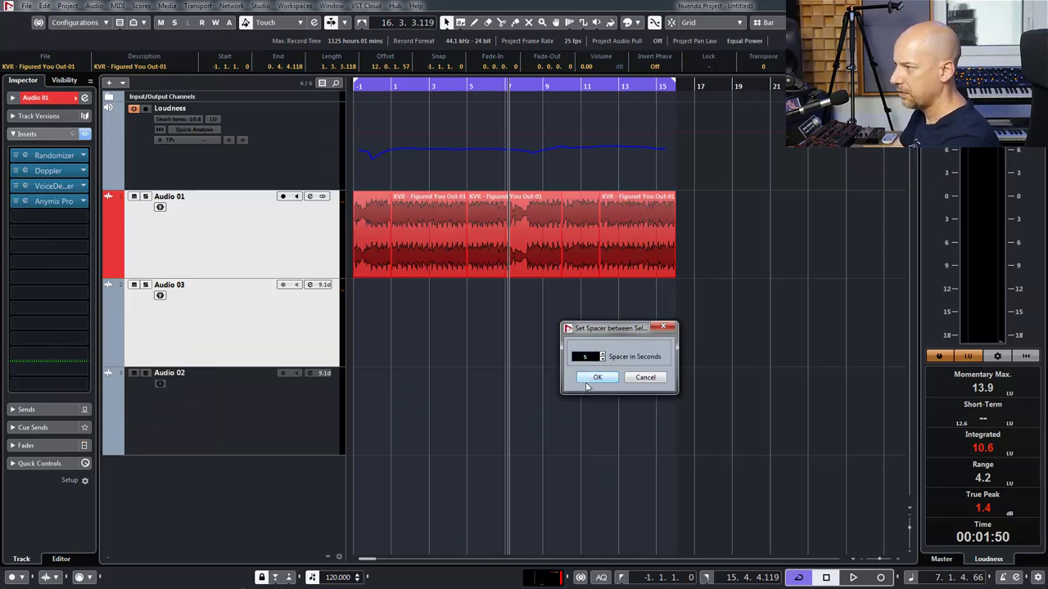
{"action": "left_click", "coordinate": [594, 381]}
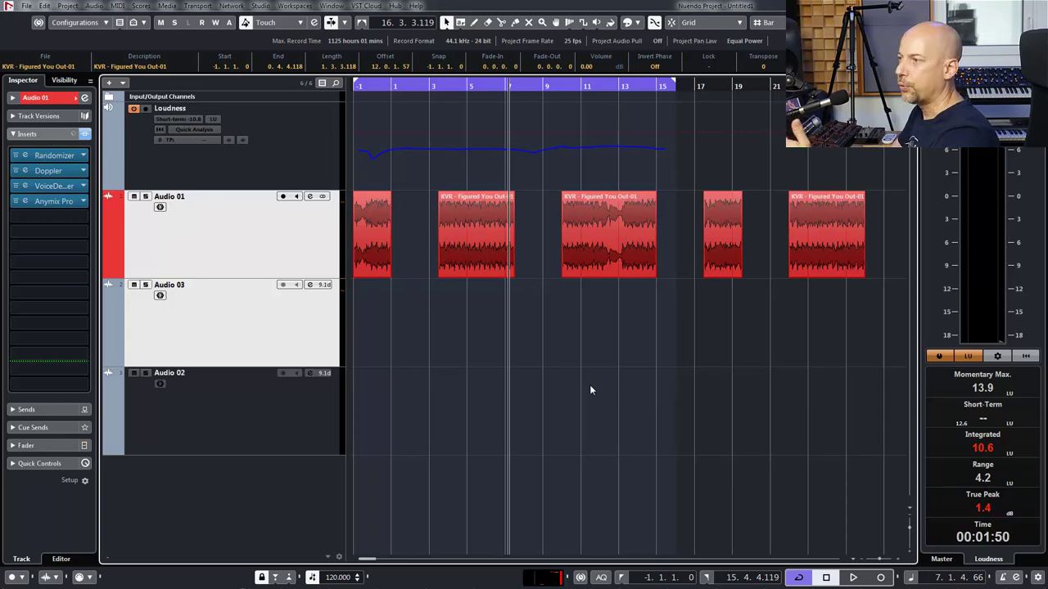
{"action": "left_click", "coordinate": [620, 389]}
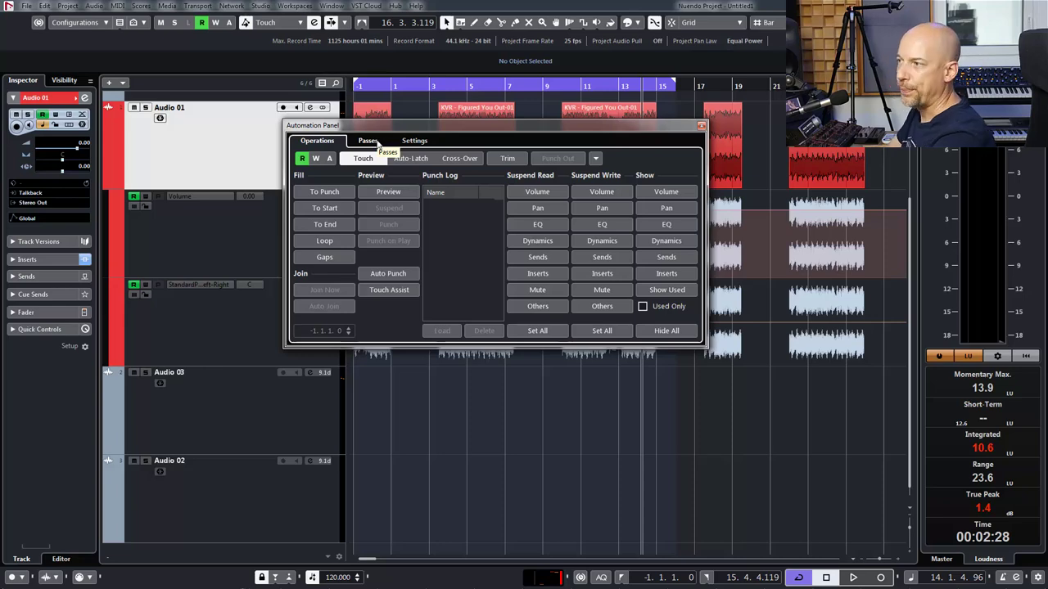
Examine the Automation Panel's list of recorded passes and the setting that activates automation passes.
{"action": "left_click", "coordinate": [376, 141]}
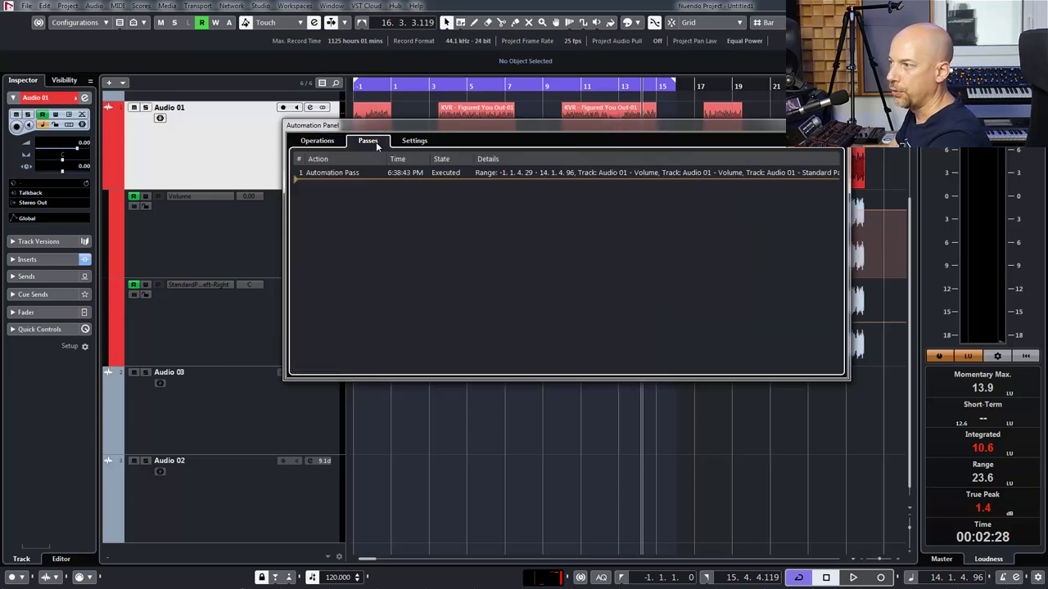
{"action": "left_click", "coordinate": [418, 143]}
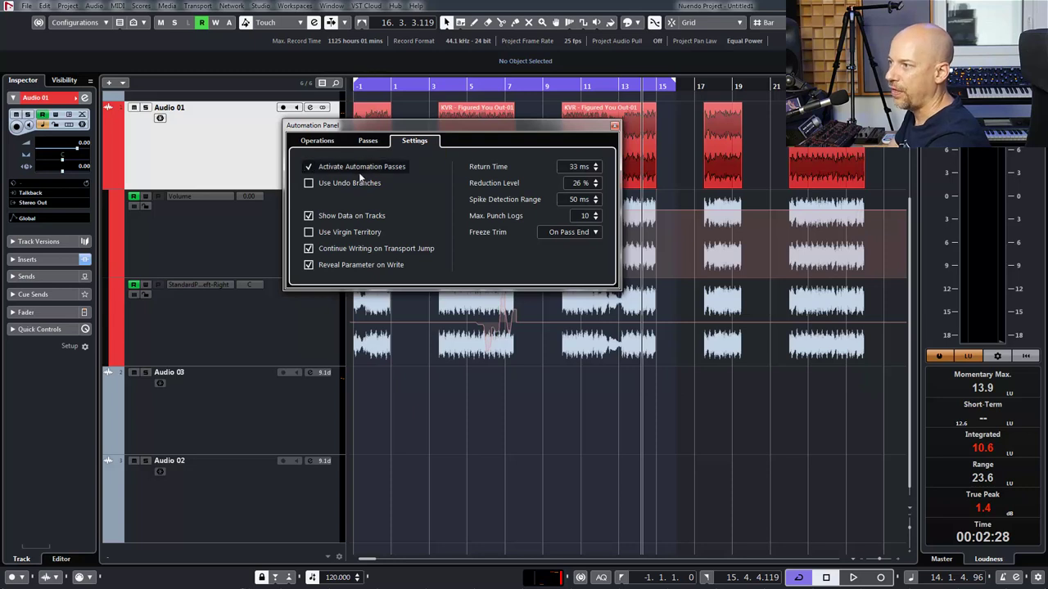
{"action": "left_click", "coordinate": [370, 142]}
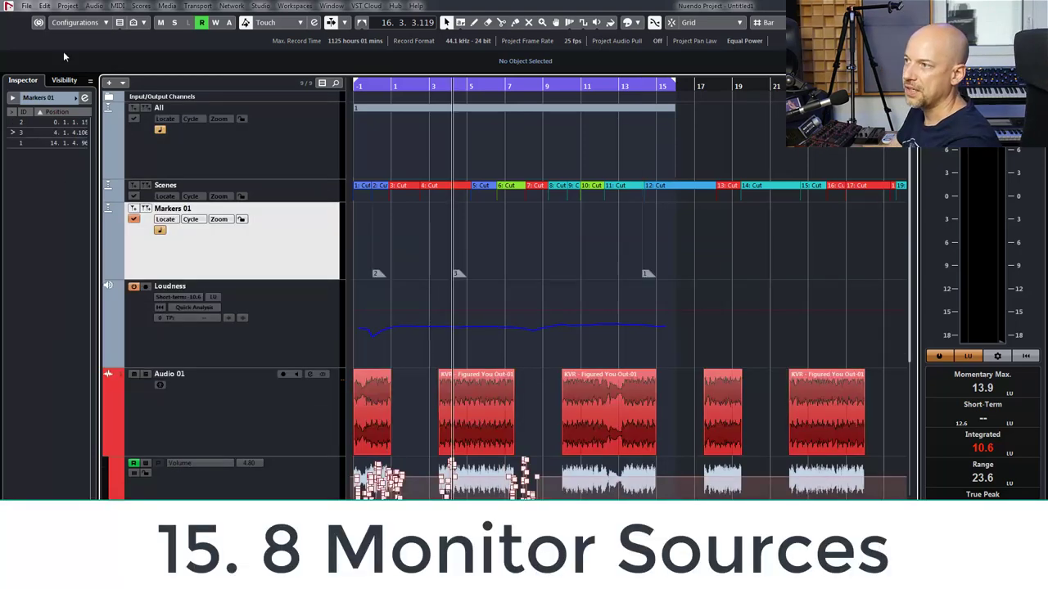
Examine the Control Room channel types that can be added in the audio connections, including monitor sources from inputs and outputs.
{"action": "left_click", "coordinate": [93, 6]}
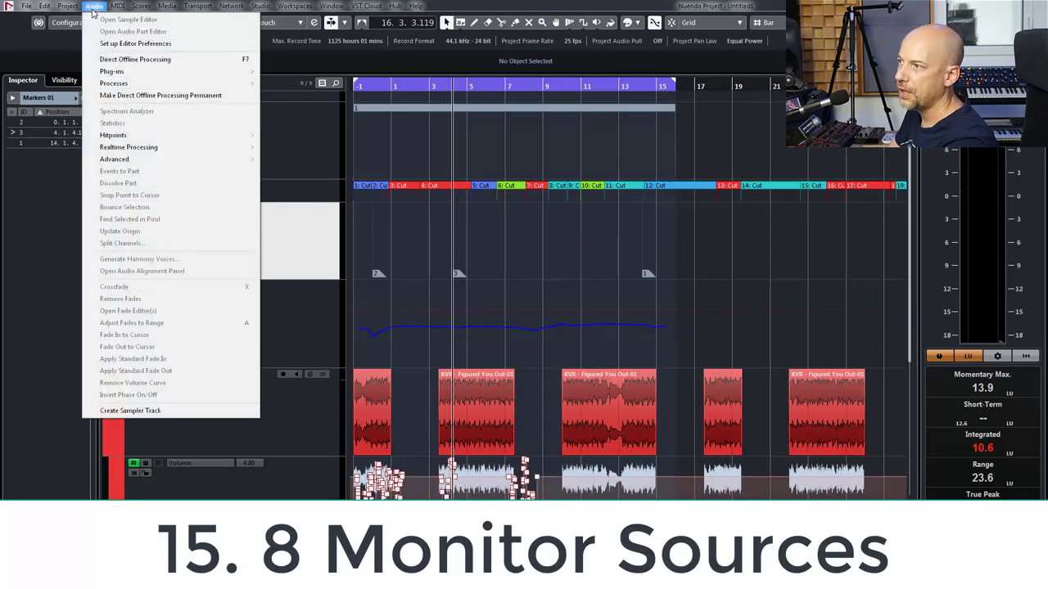
{"action": "left_click", "coordinate": [552, 264]}
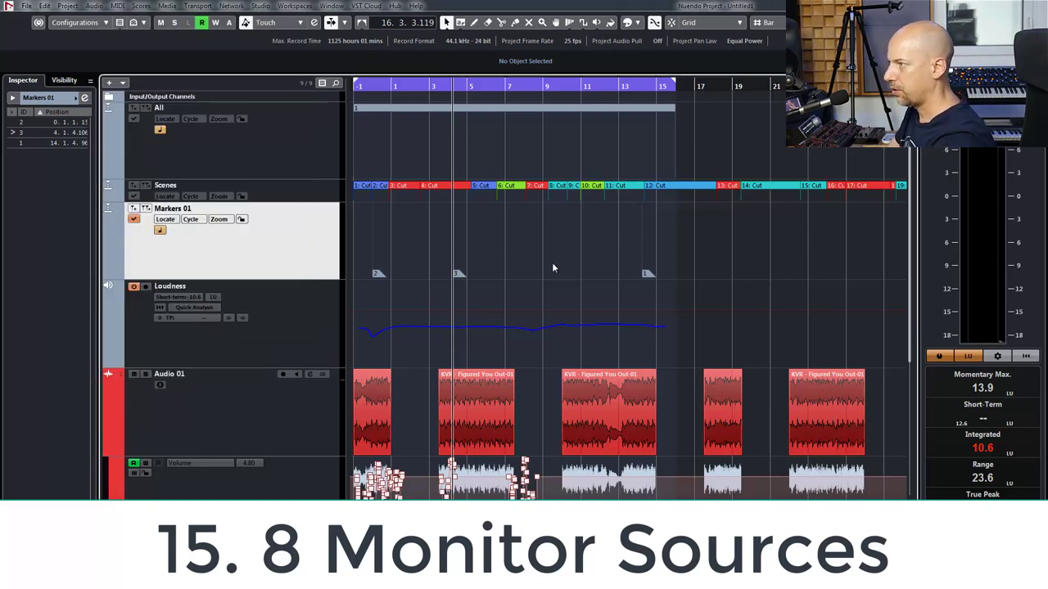
{"action": "key", "text": "F4"}
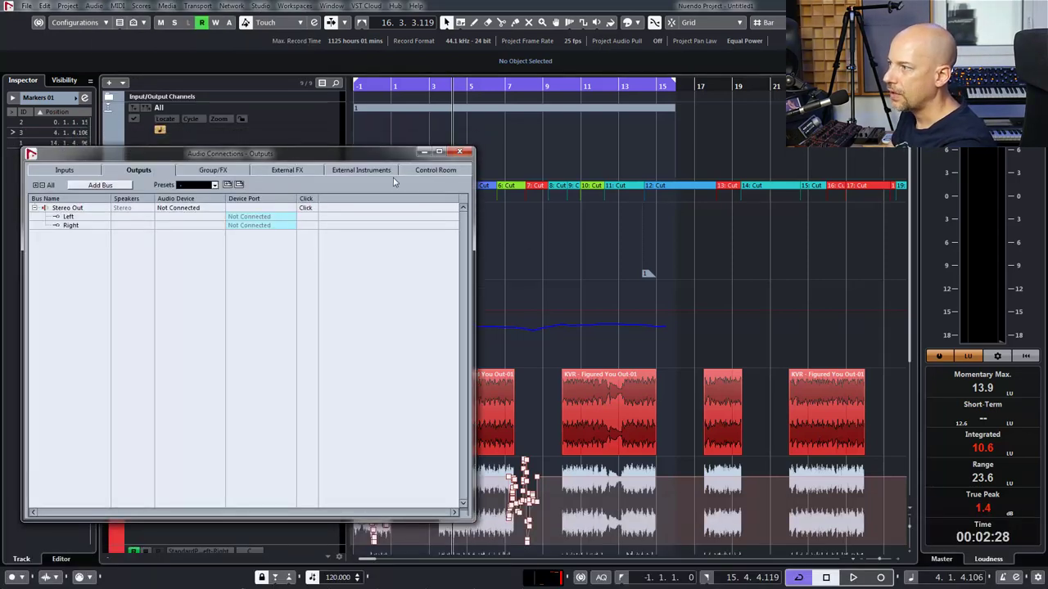
{"action": "left_click", "coordinate": [435, 150]}
{"action": "left_click_drag", "start_coordinate": [396, 136], "coordinate": [526, 160]}
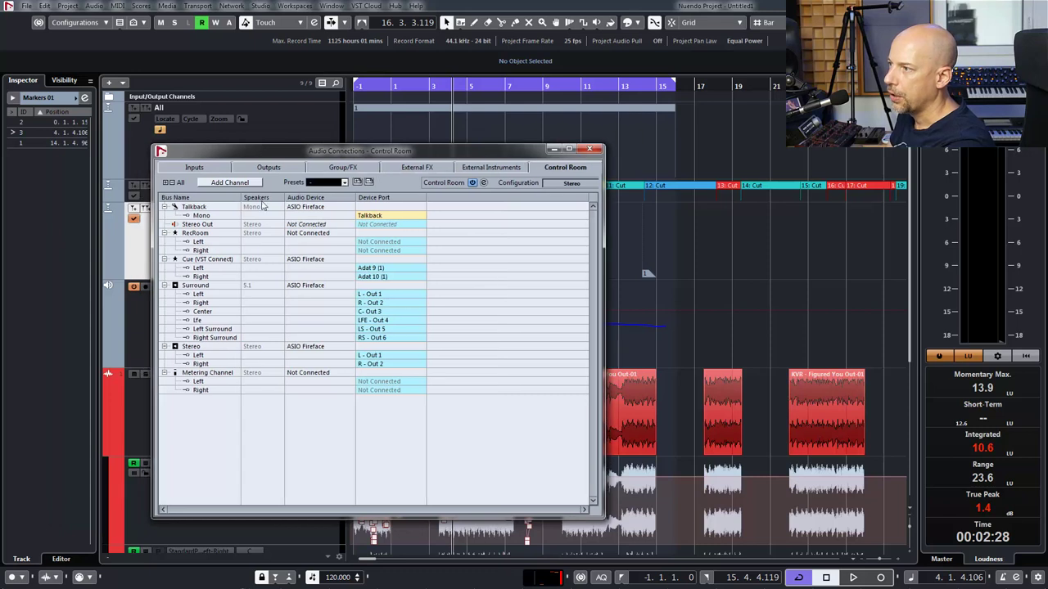
{"action": "left_click", "coordinate": [244, 183]}
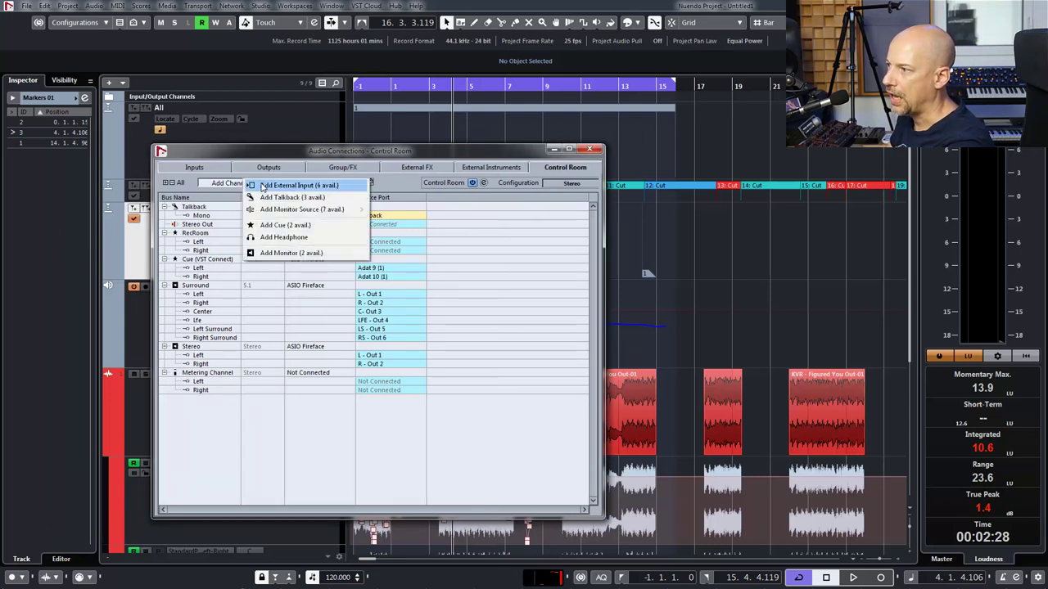
{"action": "mouse_move", "coordinate": [254, 214]}
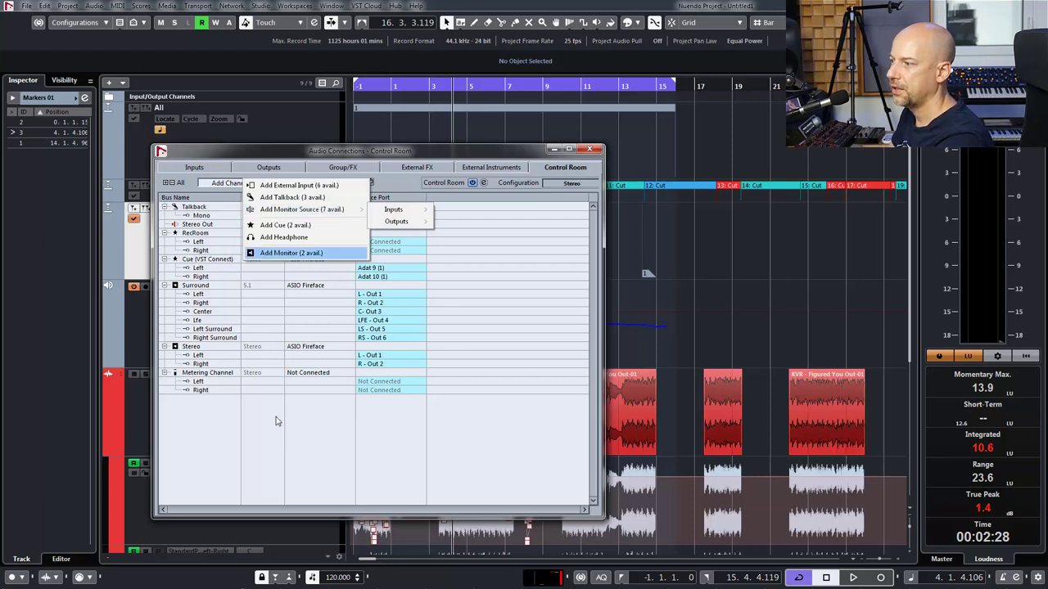
{"action": "left_click", "coordinate": [311, 457]}
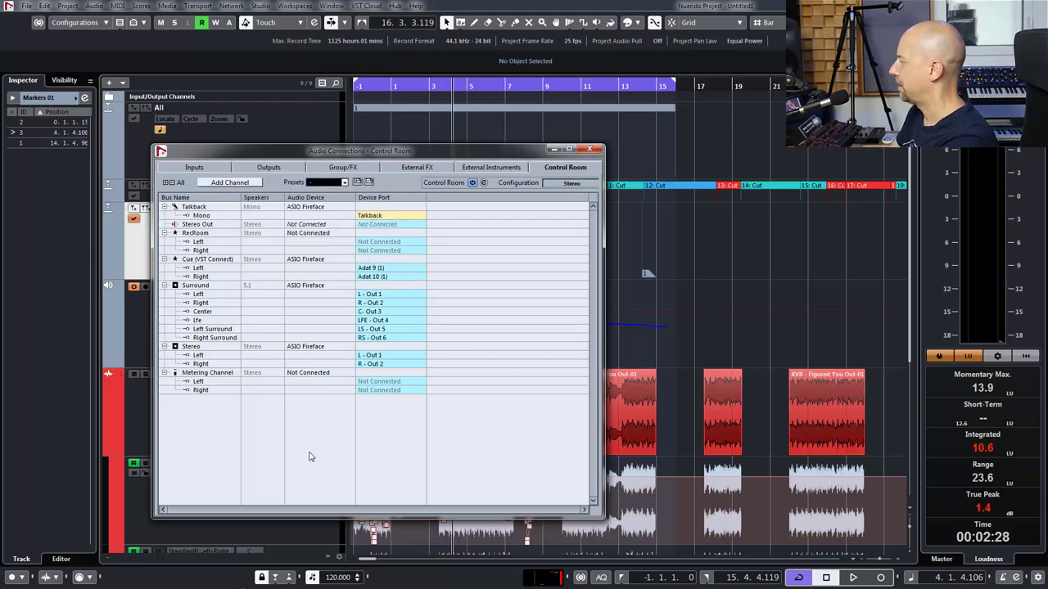
{"action": "left_click", "coordinate": [237, 183]}
{"action": "mouse_move", "coordinate": [274, 218]}
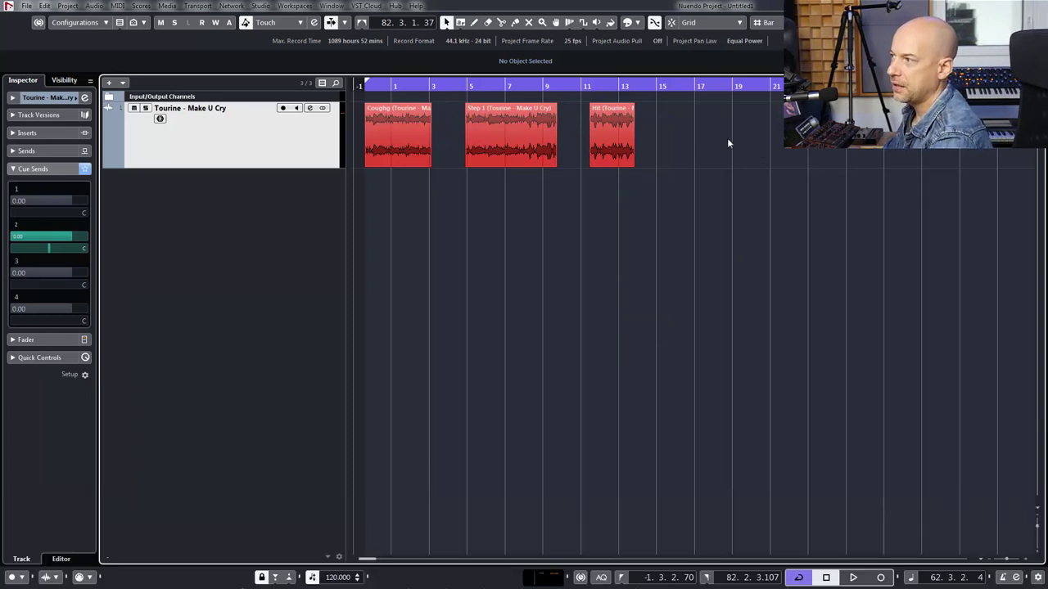
Select all audio events in the project and open the export settings for the selected events.
{"action": "key", "text": "ctrl+a"}
{"action": "left_click", "coordinate": [26, 5]}
{"action": "mouse_move", "coordinate": [75, 187]}
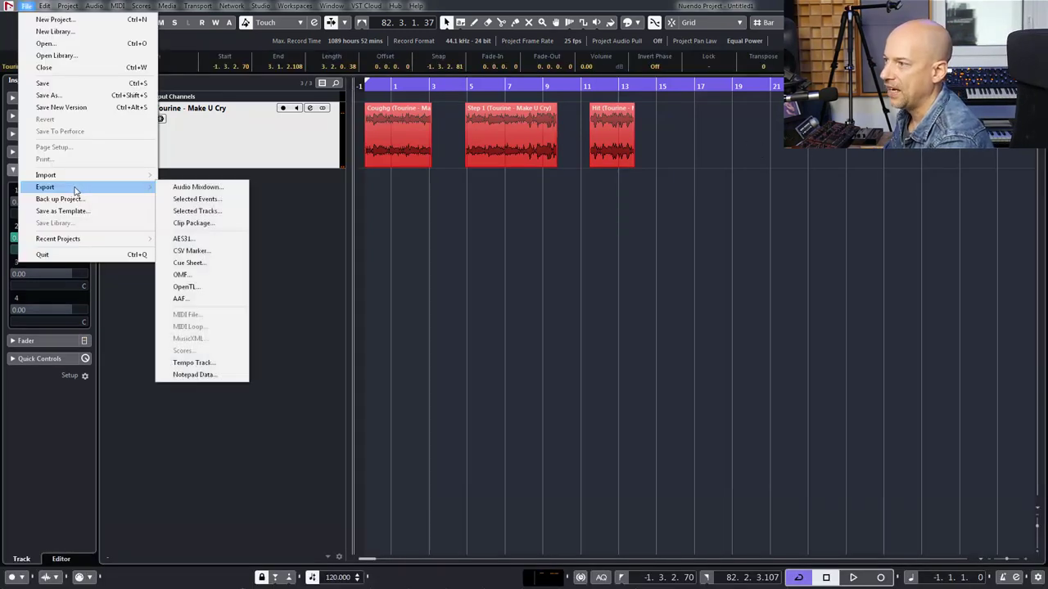
{"action": "left_click", "coordinate": [207, 201]}
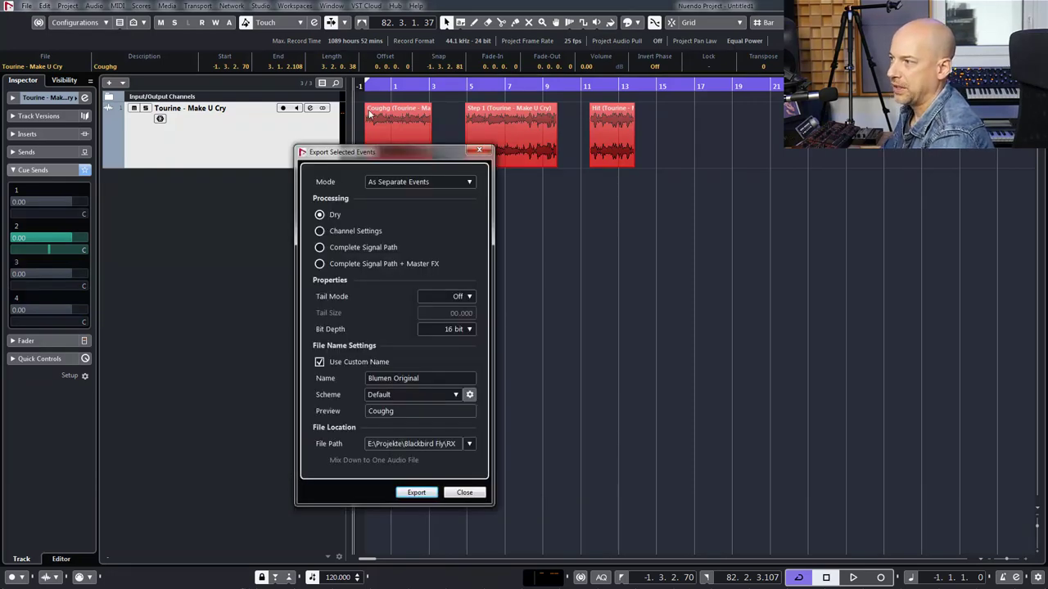
{"action": "left_click_drag", "start_coordinate": [388, 154], "coordinate": [561, 223]}
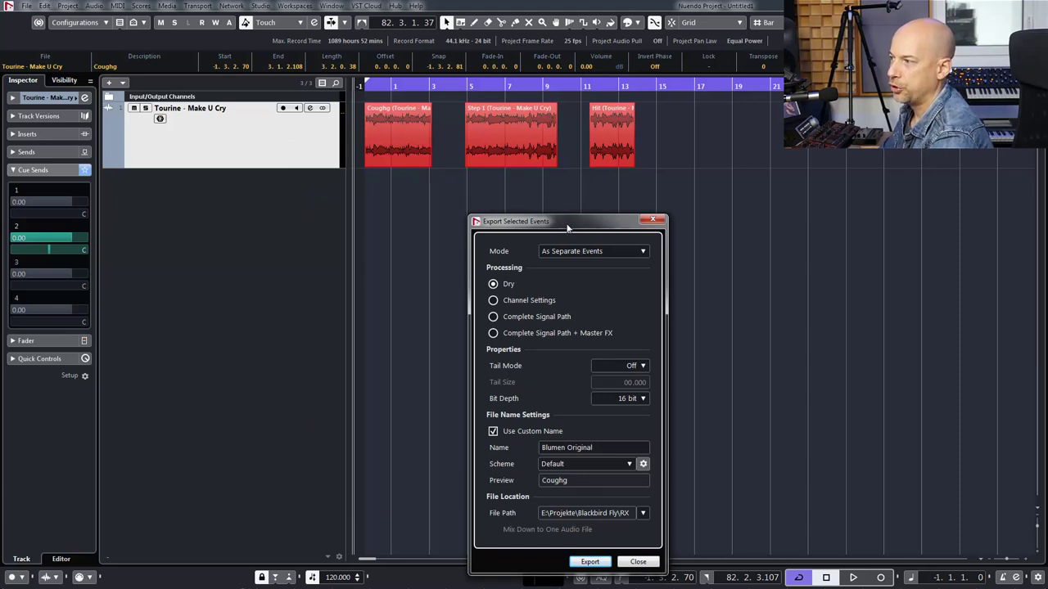
{"action": "left_click_drag", "start_coordinate": [567, 228], "coordinate": [494, 184]}
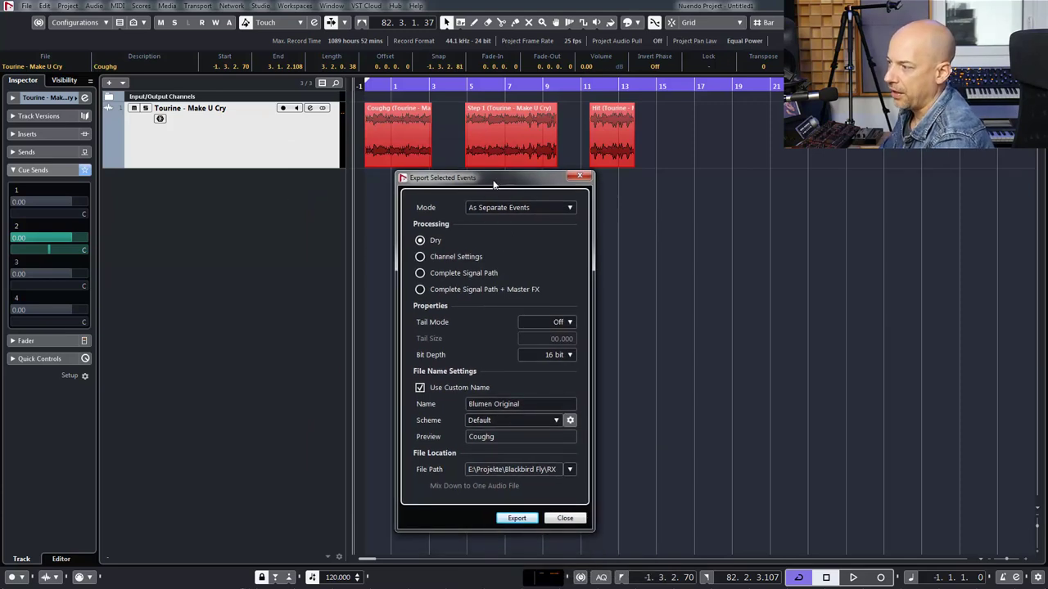
Add the Free Text and Counter attributes after Event Name in the export's naming scheme.
{"action": "left_click", "coordinate": [569, 420]}
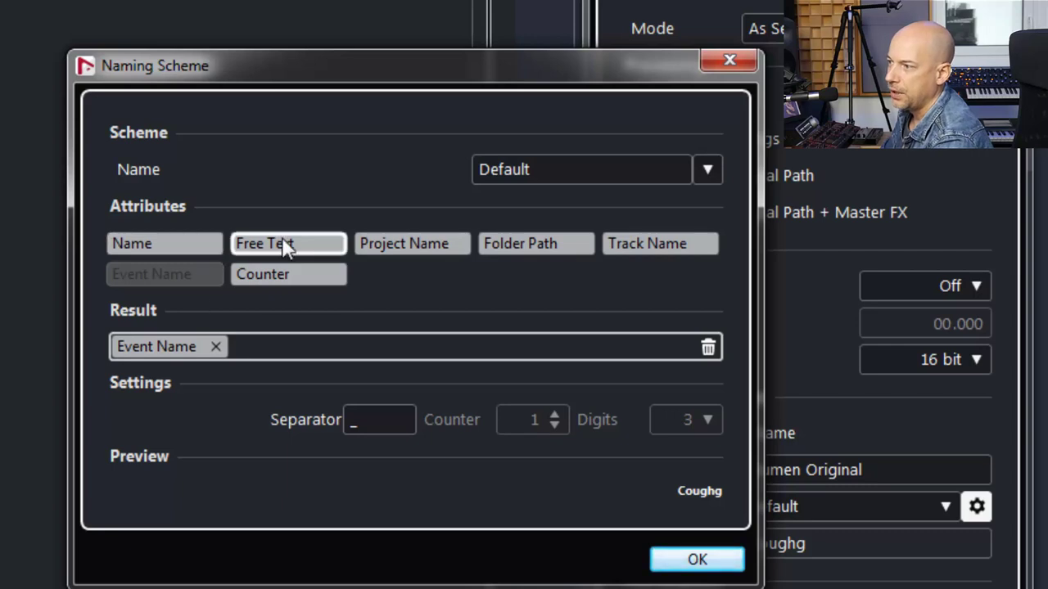
{"action": "left_click_drag", "start_coordinate": [280, 246], "coordinate": [278, 355]}
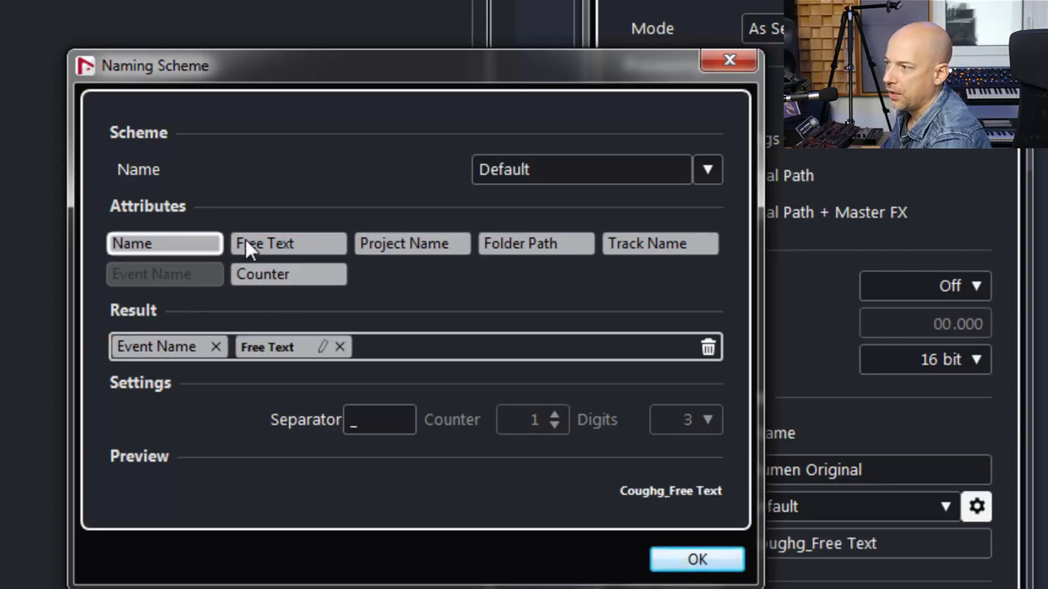
{"action": "left_click_drag", "start_coordinate": [279, 281], "coordinate": [504, 361]}
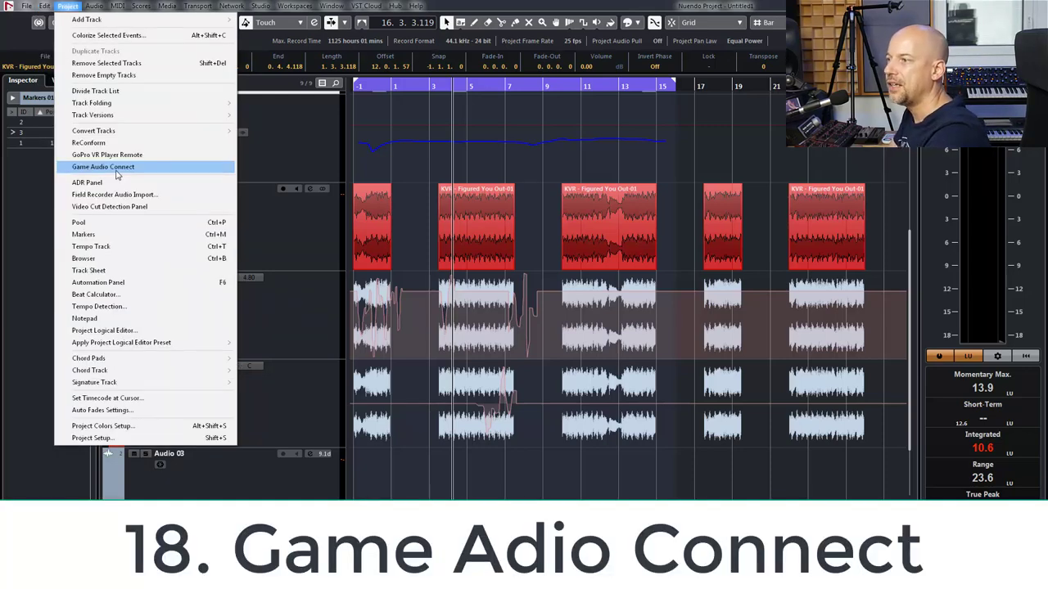
View the engine connection status in Game Audio Connect, then close its window.
{"action": "left_click", "coordinate": [117, 168]}
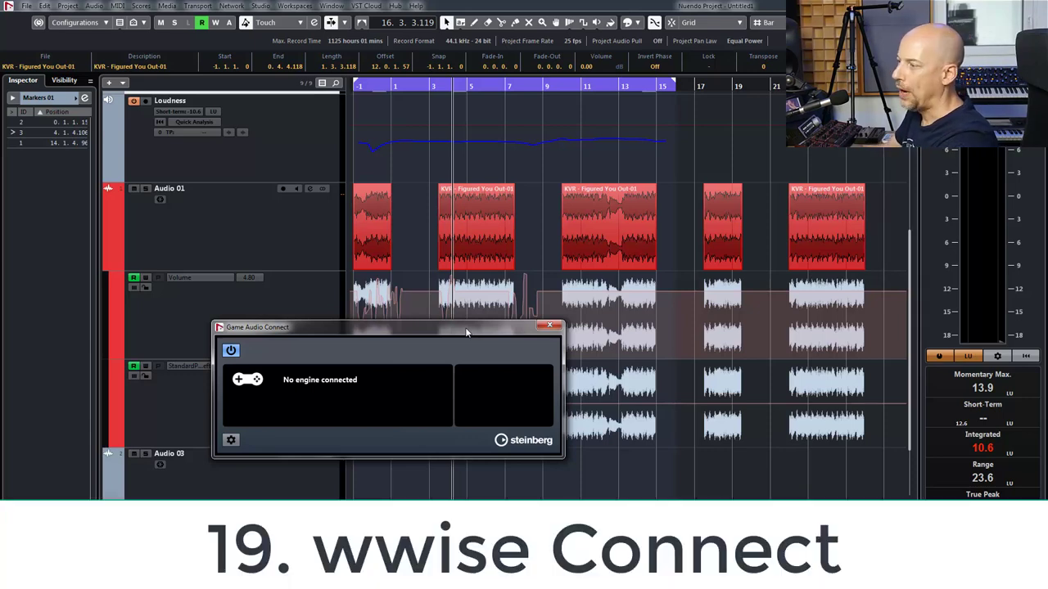
{"action": "left_click_drag", "start_coordinate": [466, 331], "coordinate": [410, 272]}
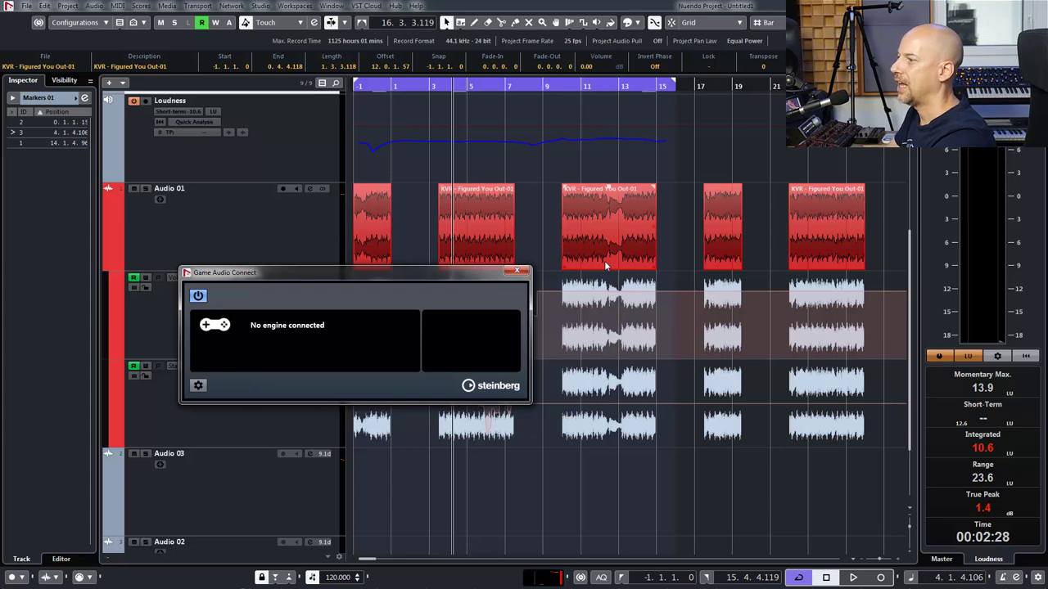
{"action": "left_click", "coordinate": [517, 273]}
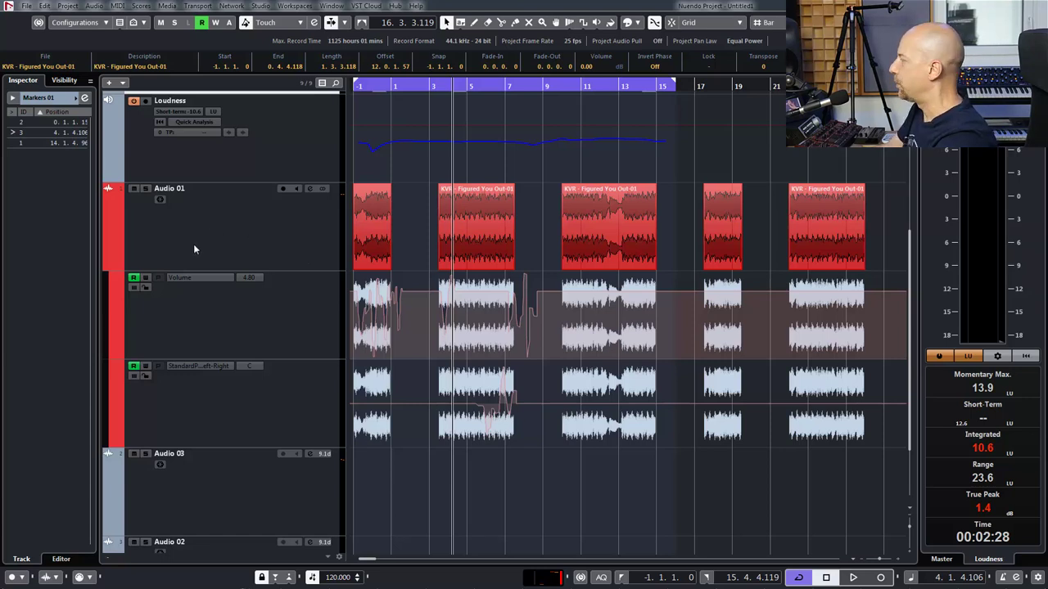
{"action": "left_click", "coordinate": [446, 267]}
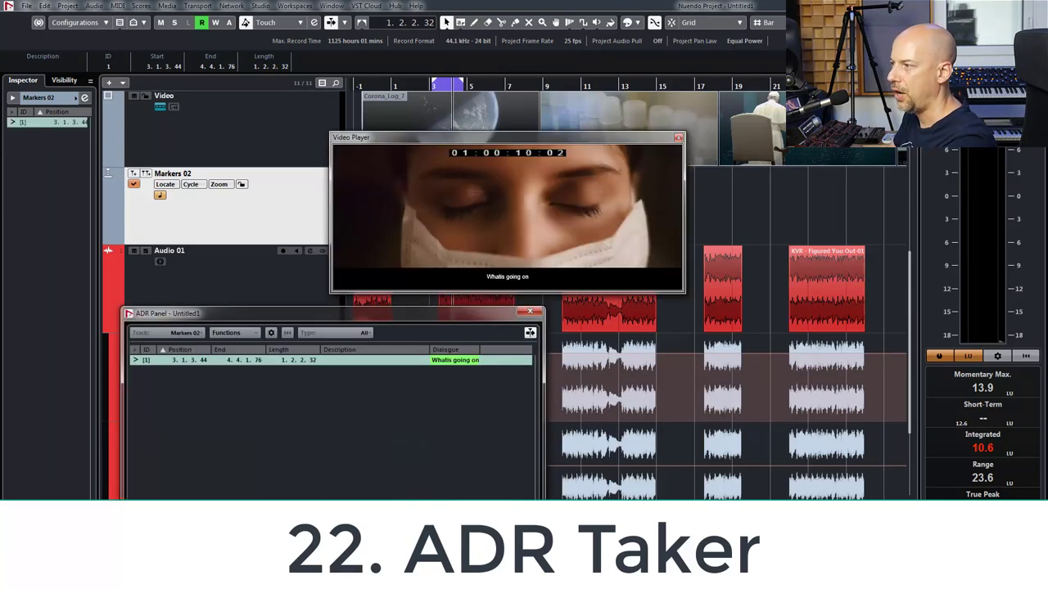
Rehearse the "Whatis going on" dialogue cue in the ADR Panel, then record a take of it.
{"action": "left_click", "coordinate": [305, 544]}
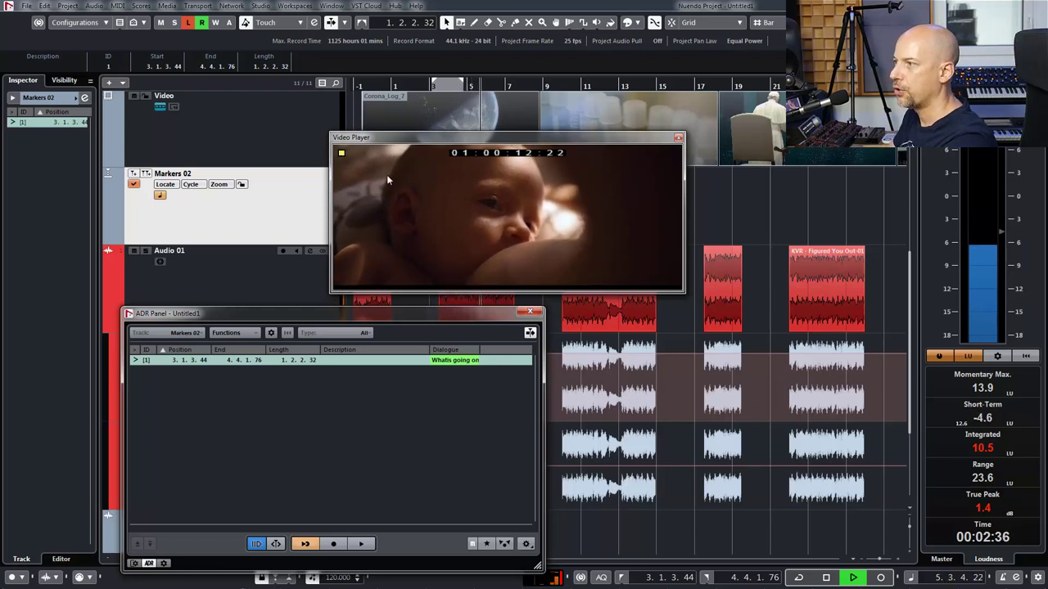
{"action": "left_click_drag", "start_coordinate": [333, 320], "coordinate": [342, 313]}
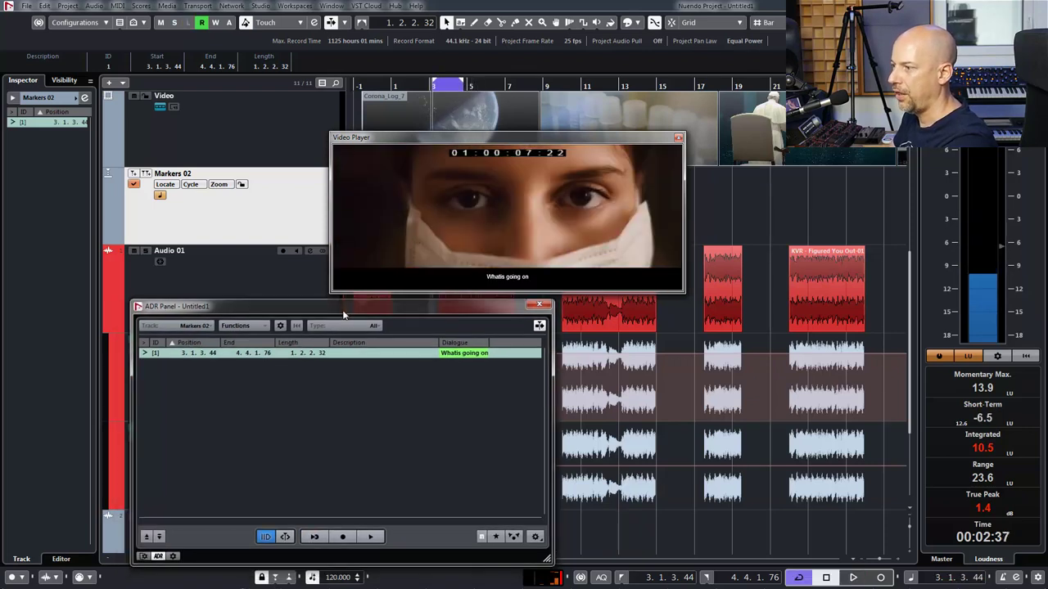
{"action": "left_click", "coordinate": [343, 537]}
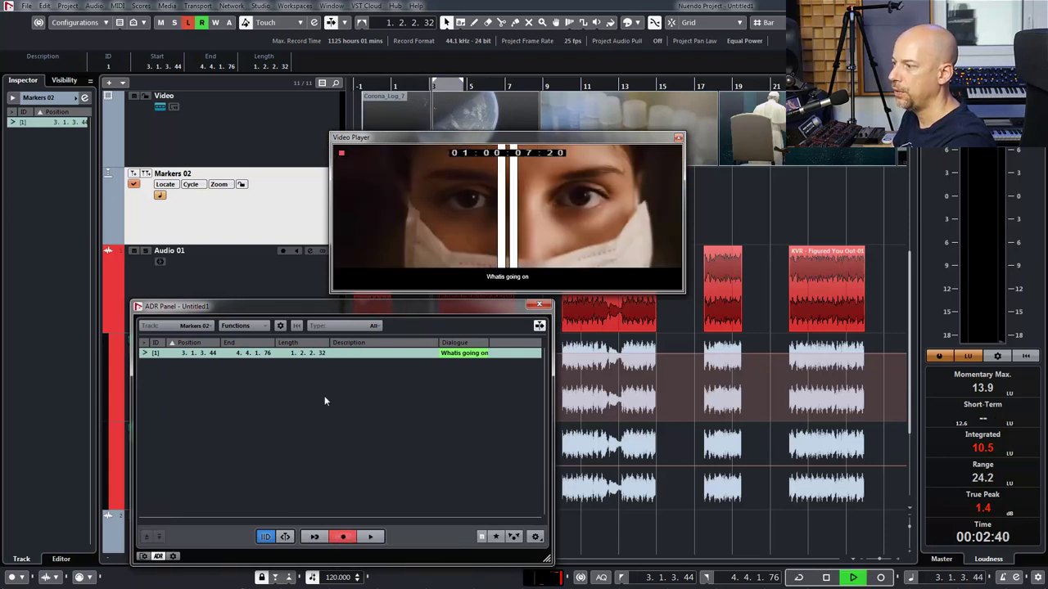
{"action": "left_click", "coordinate": [340, 537]}
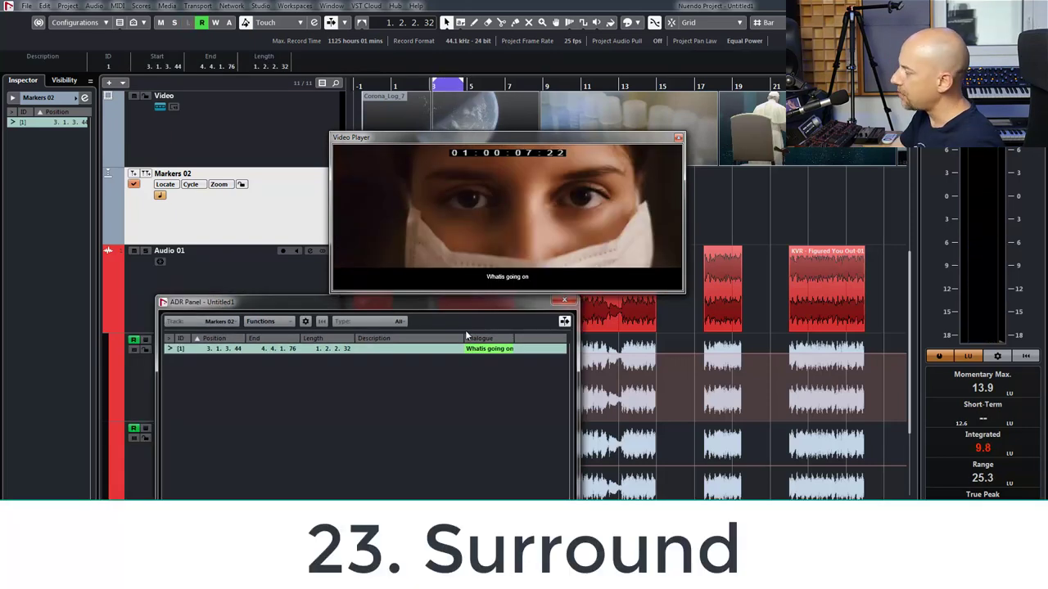
{"action": "left_click_drag", "start_coordinate": [336, 304], "coordinate": [675, 300]}
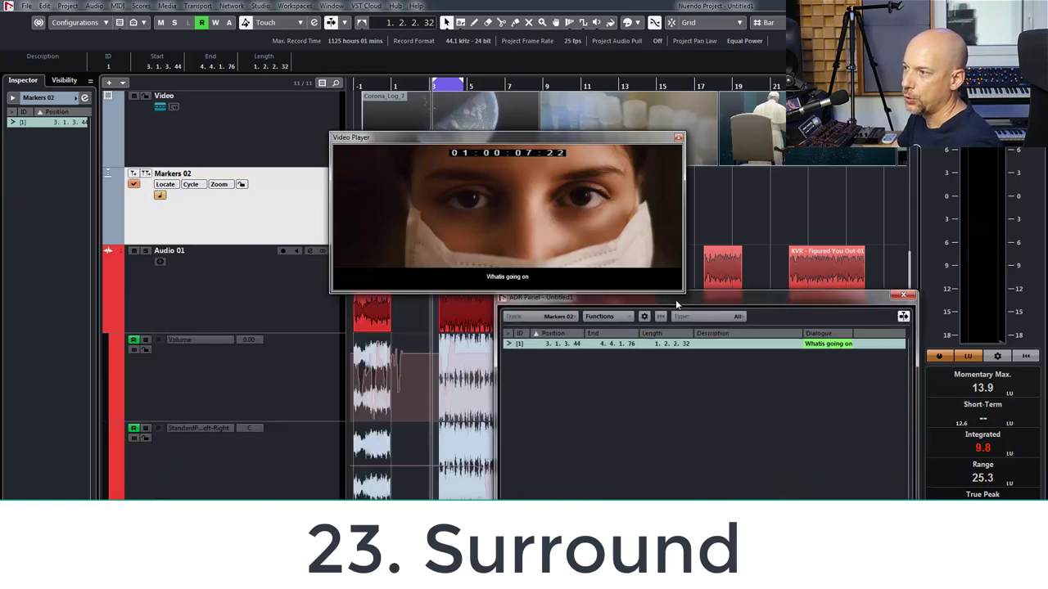
{"action": "right_click", "coordinate": [182, 206]}
{"action": "mouse_move", "coordinate": [199, 208]}
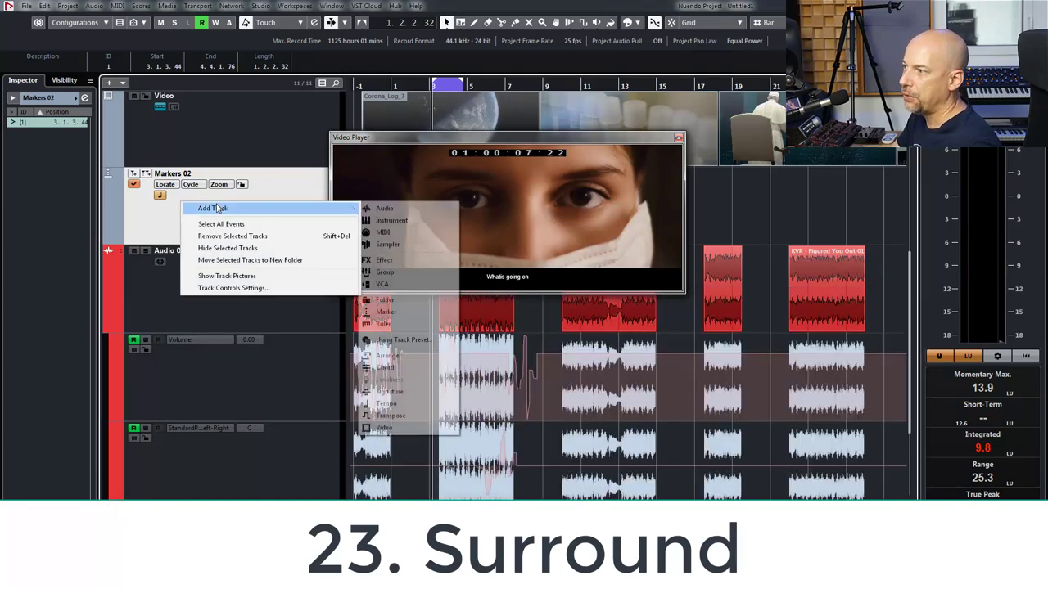
{"action": "left_click", "coordinate": [431, 220]}
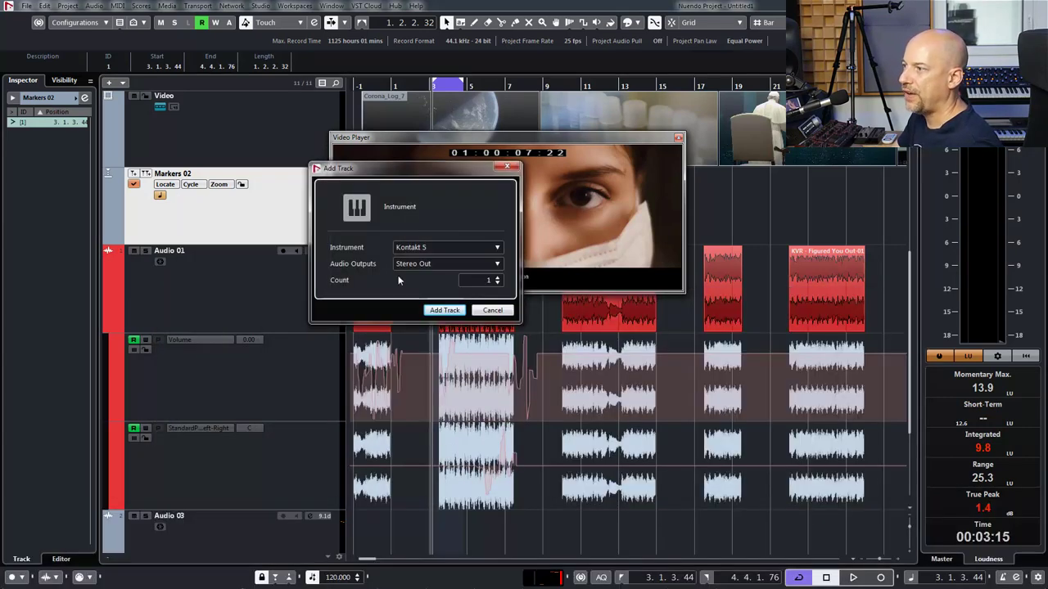
{"action": "left_click", "coordinate": [491, 311]}
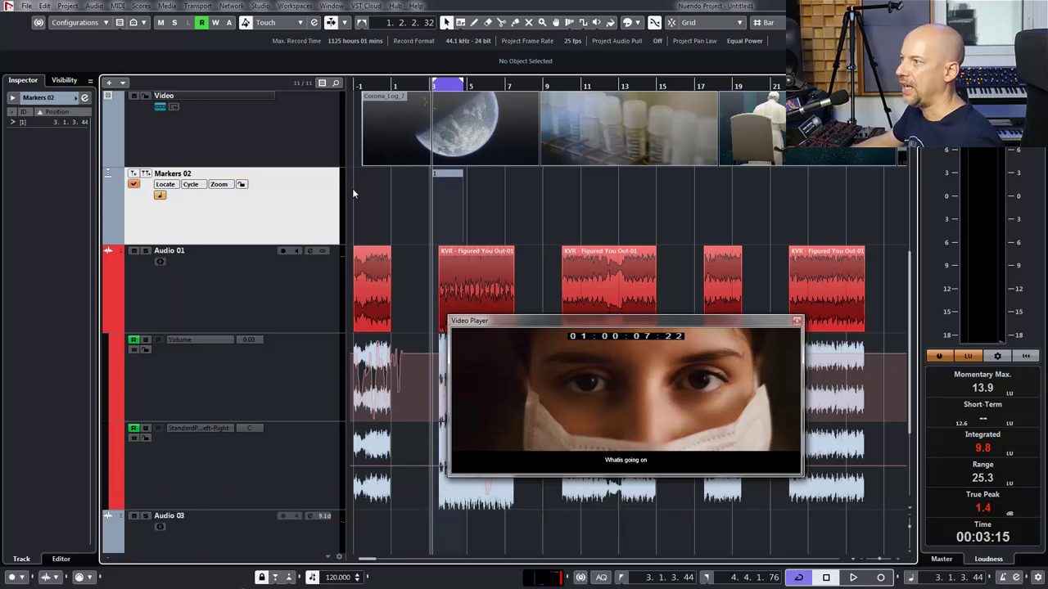
Look at the VST Connect PRO and VST Connect SE entries available under VST Cloud.
{"action": "left_click", "coordinate": [331, 7]}
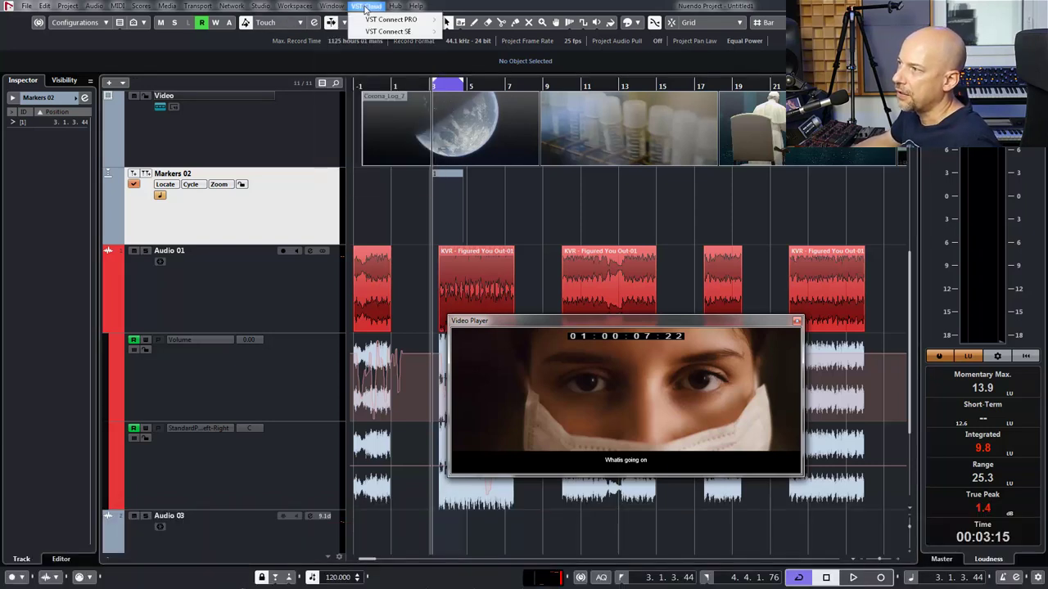
{"action": "left_click", "coordinate": [559, 217]}
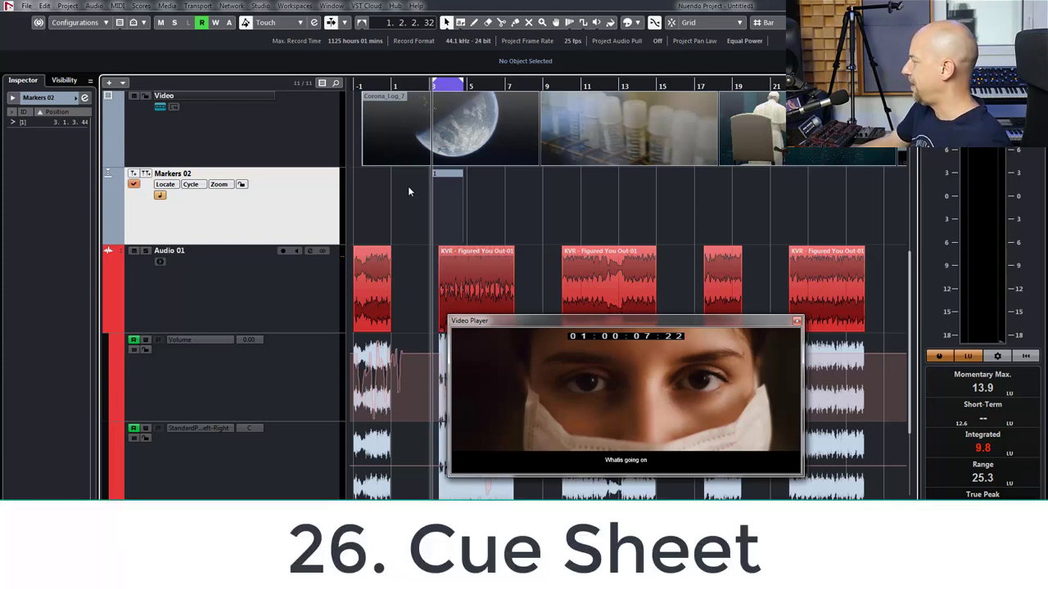
Set up a cue sheet export with Plug-ins, File List, Event List per Track, File Name, Start/End and In/Out Time, and Event Length included.
{"action": "left_click", "coordinate": [232, 323]}
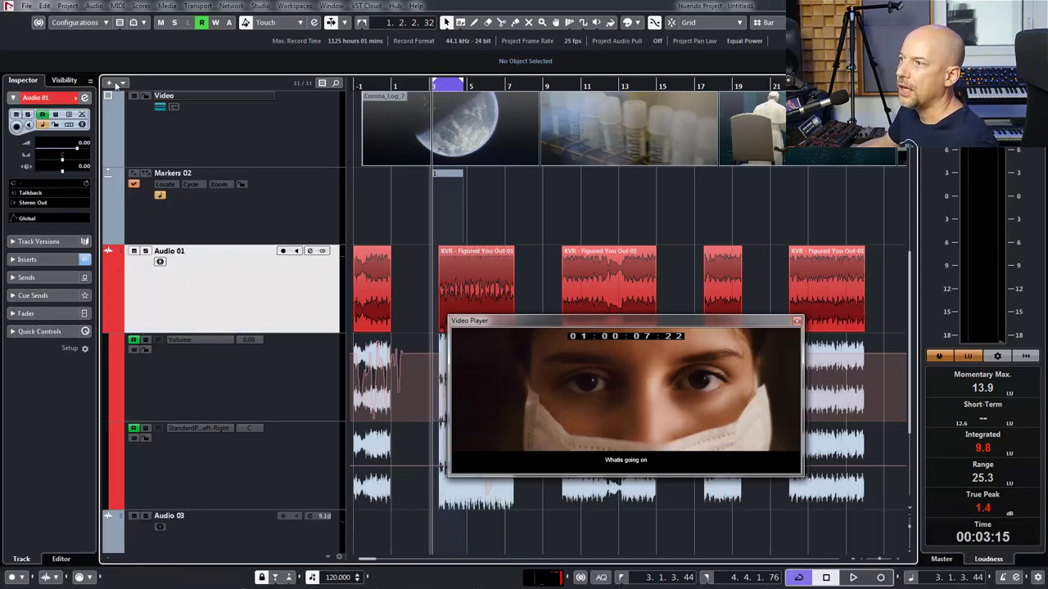
{"action": "left_click", "coordinate": [27, 6]}
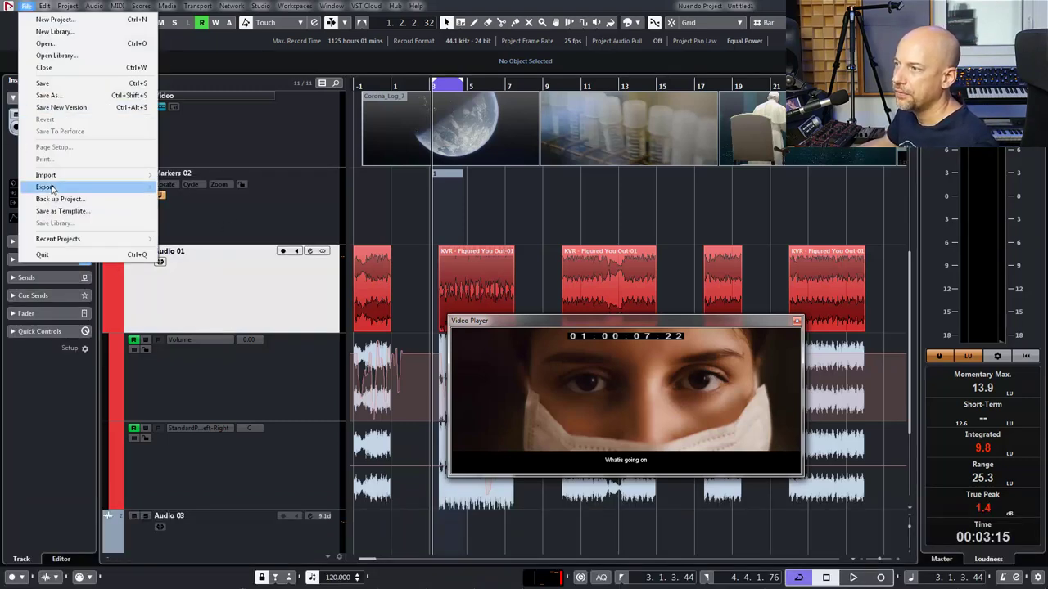
{"action": "mouse_move", "coordinate": [50, 188]}
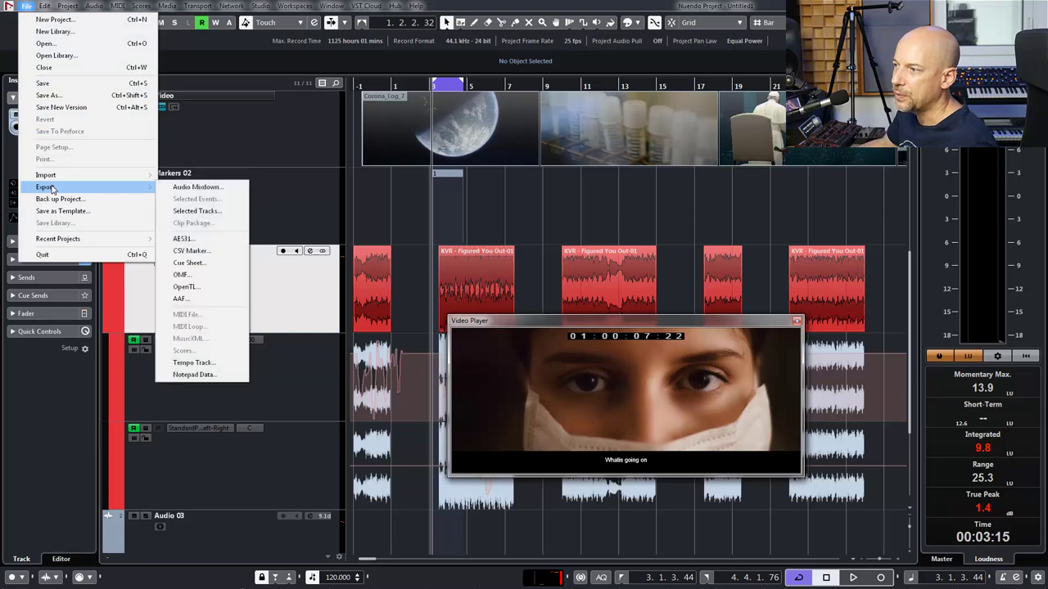
{"action": "left_click", "coordinate": [188, 263]}
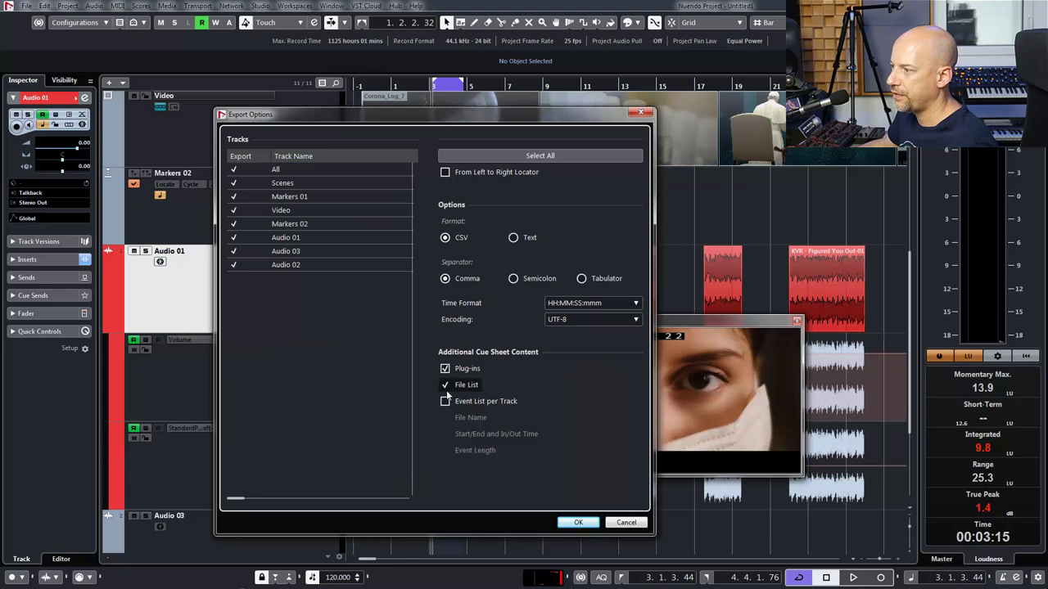
{"action": "left_click", "coordinate": [455, 402]}
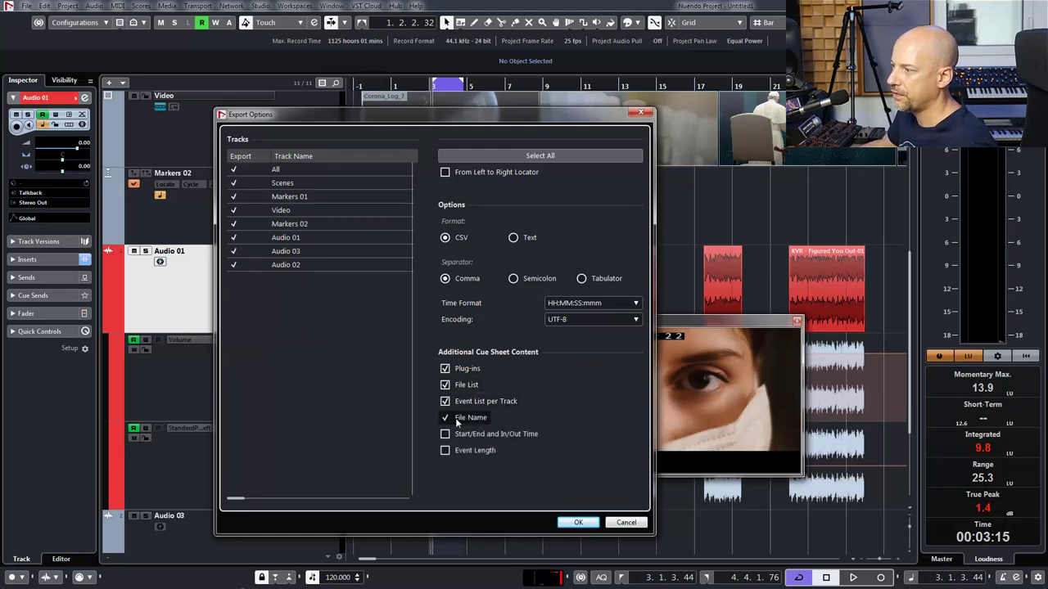
{"action": "left_click", "coordinate": [447, 433]}
{"action": "left_click", "coordinate": [447, 450]}
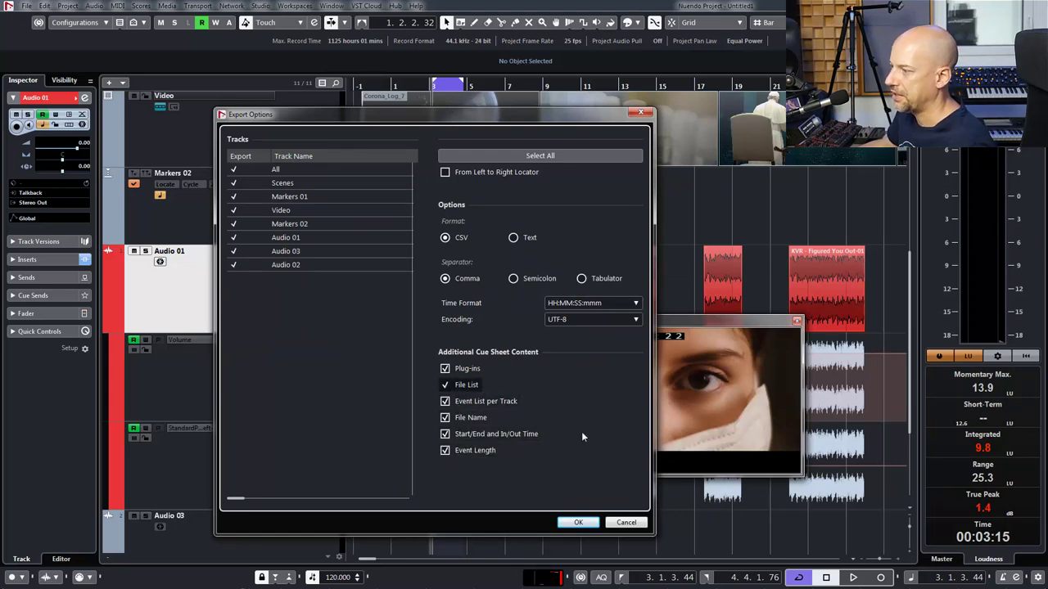
Export the cue sheet, then review the project information in Check.csv in LibreOffice Calc, from name and sample rate through length.
{"action": "left_click", "coordinate": [580, 522]}
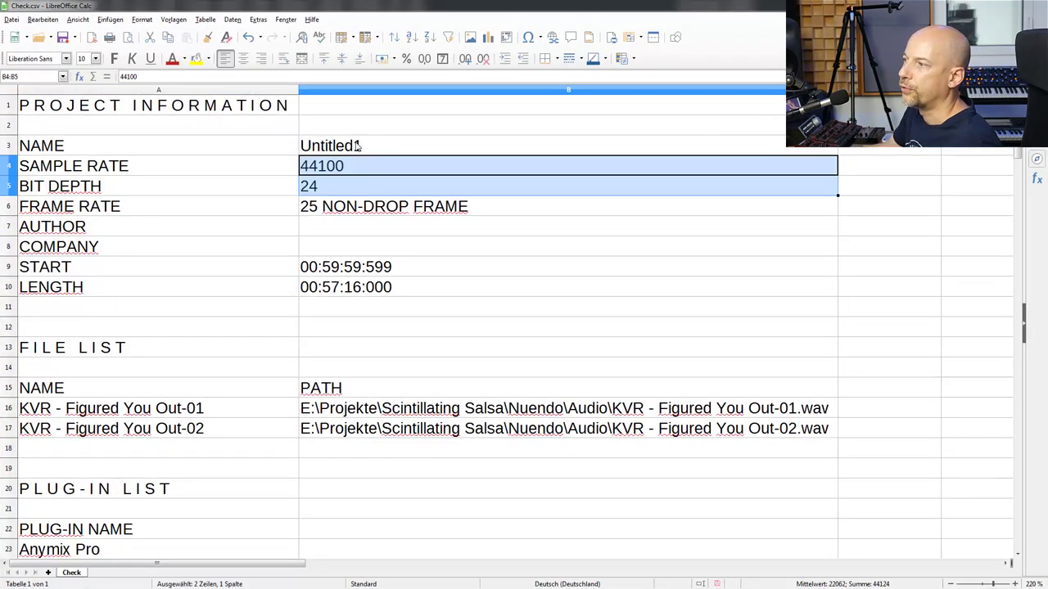
{"action": "left_click", "coordinate": [456, 148]}
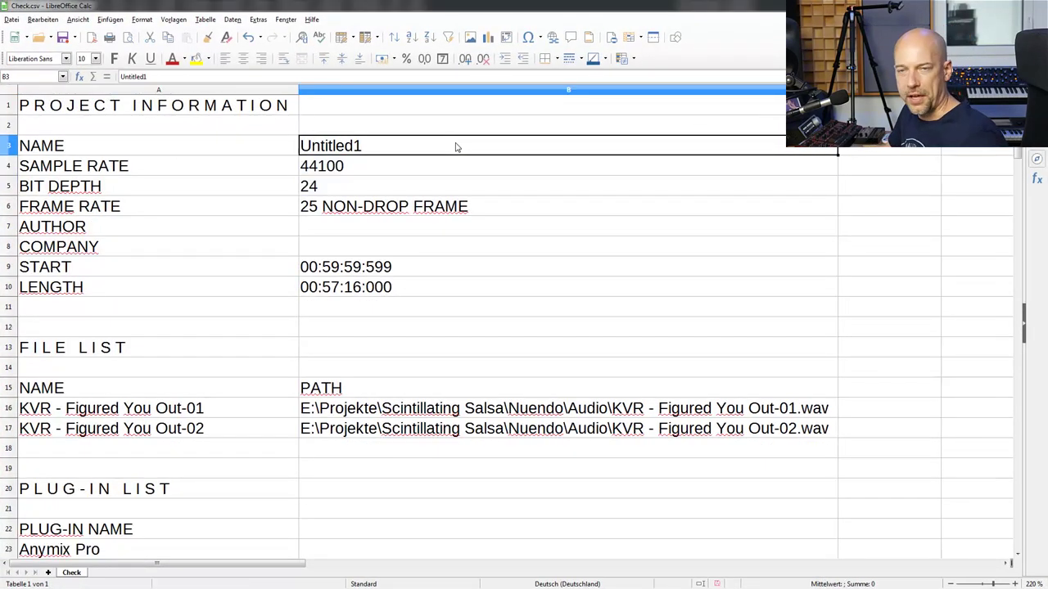
{"action": "left_click", "coordinate": [179, 171]}
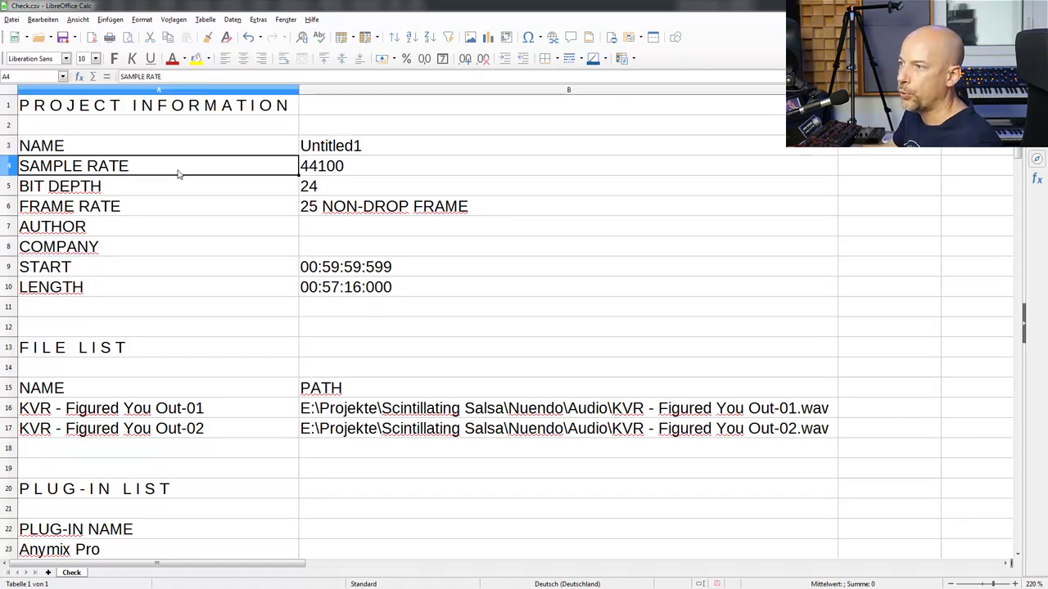
{"action": "left_click", "coordinate": [185, 186]}
{"action": "left_click", "coordinate": [225, 208]}
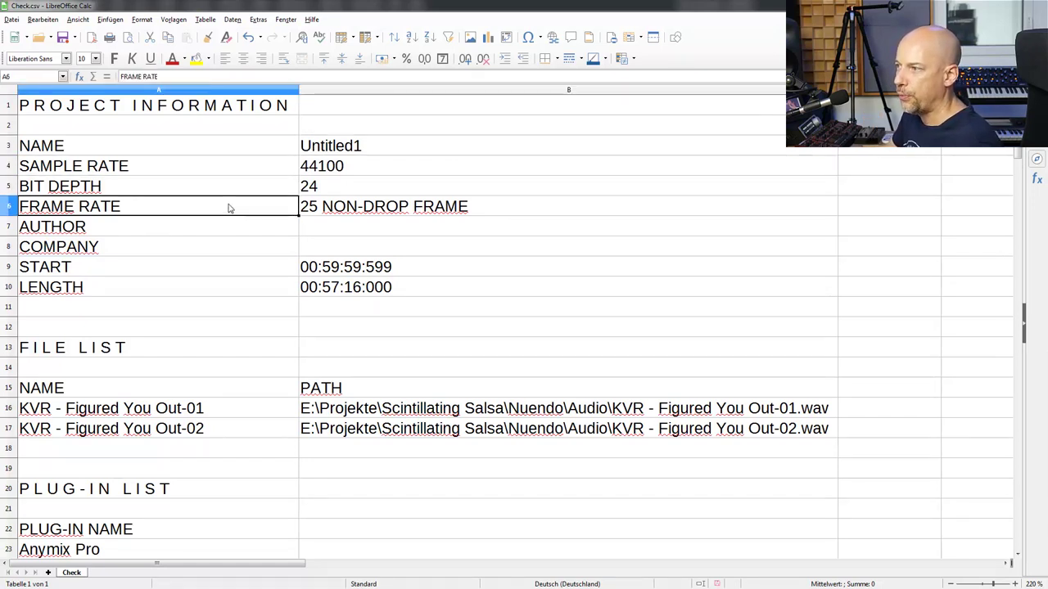
{"action": "left_click", "coordinate": [202, 273]}
{"action": "left_click", "coordinate": [201, 287]}
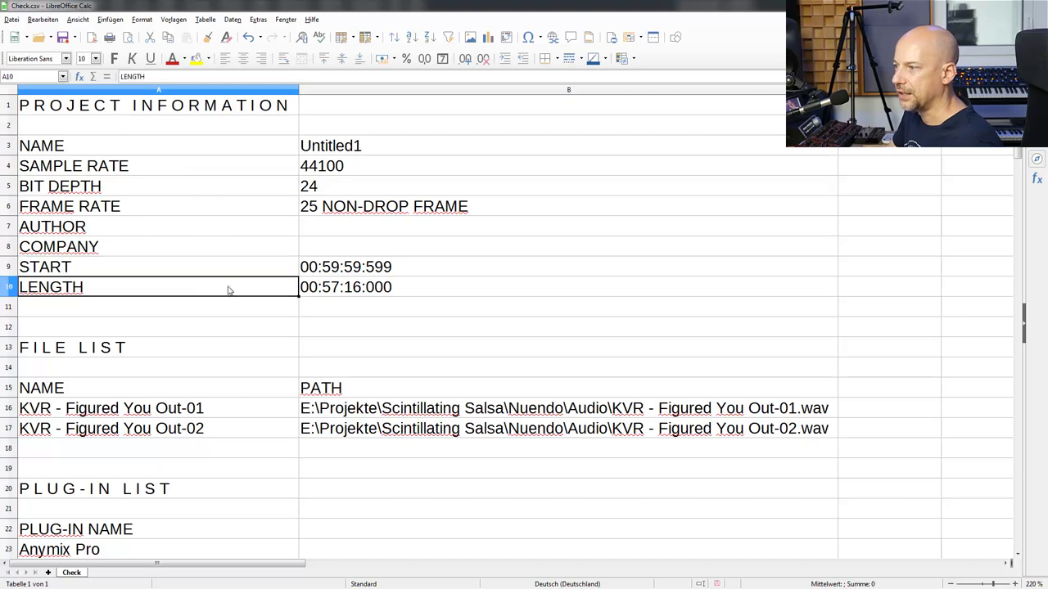
Examine the cue sheet's file list, plug-in list from Anymix Pro to VoiceDesigner, and audio track list.
{"action": "scroll", "coordinate": [276, 254], "scroll_direction": "down", "scroll_amount": 3}
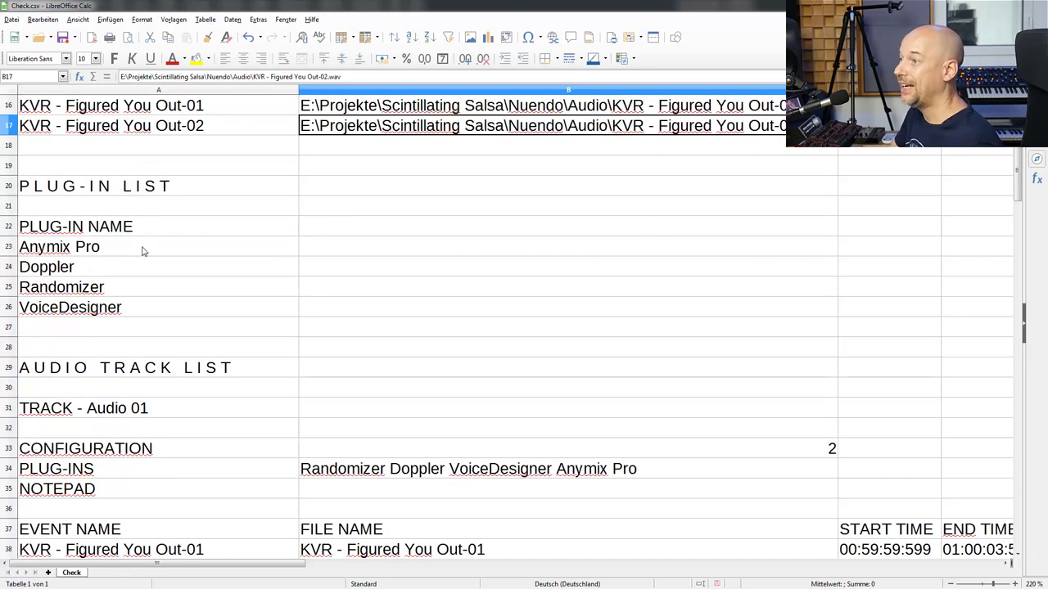
{"action": "left_click", "coordinate": [146, 251]}
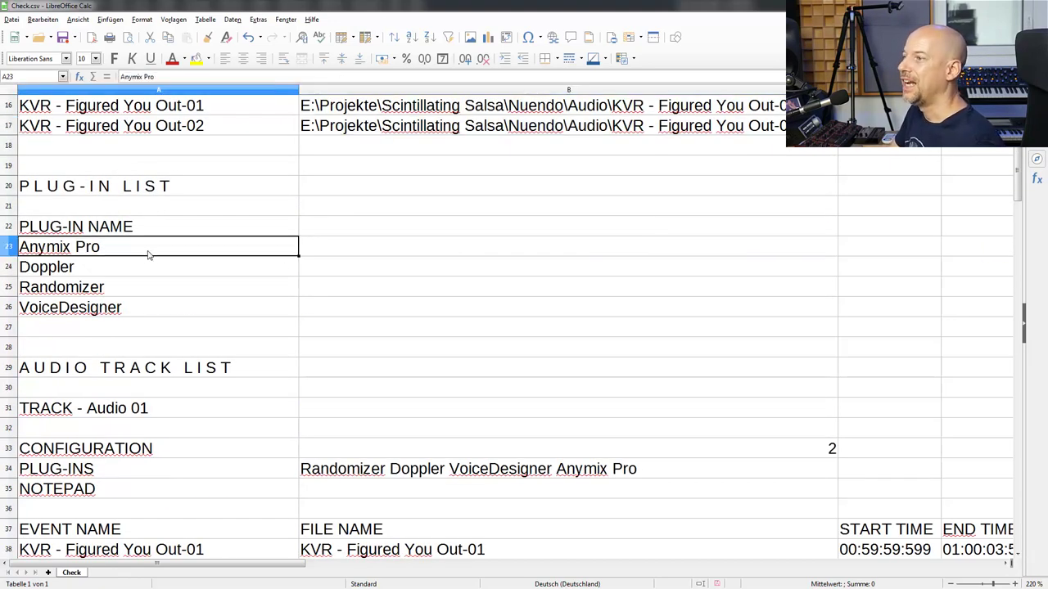
{"action": "left_click", "coordinate": [203, 308]}
{"action": "left_click", "coordinate": [197, 250]}
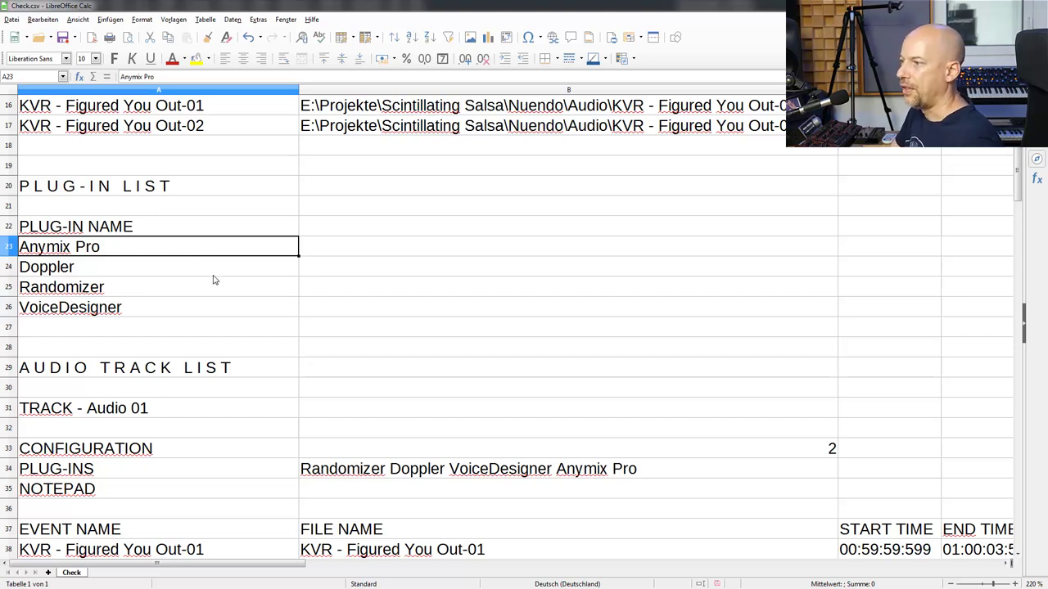
{"action": "left_click", "coordinate": [219, 309]}
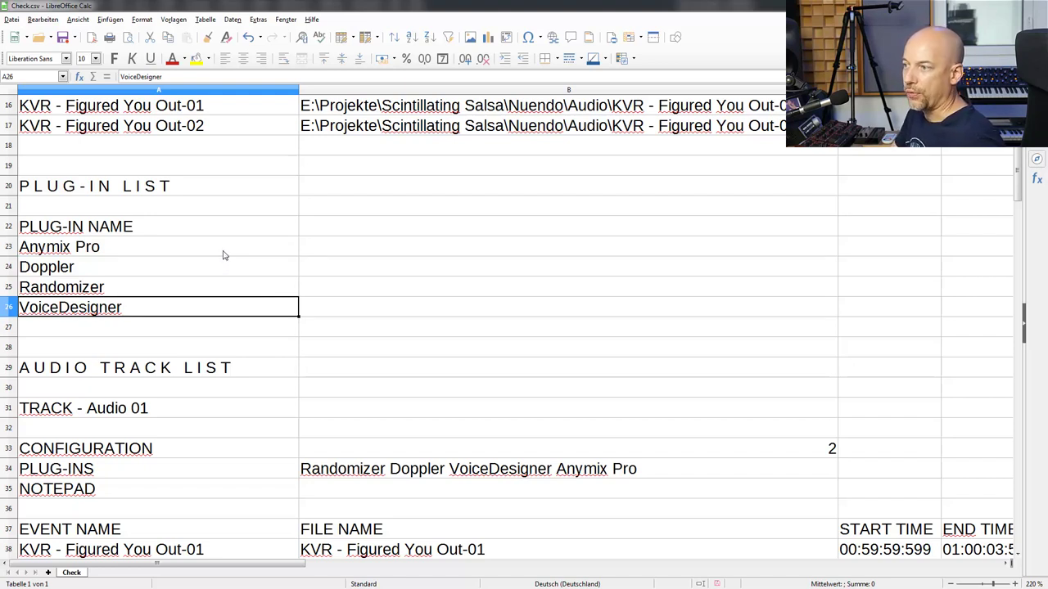
{"action": "scroll", "coordinate": [246, 255], "scroll_direction": "down", "scroll_amount": 2}
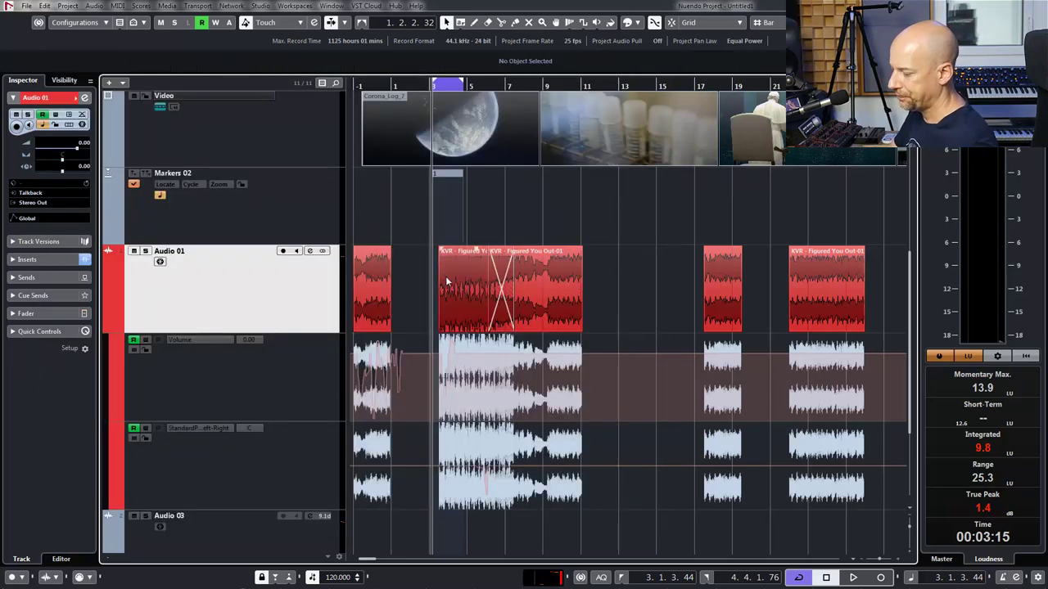
In Nuendo, open the crossfade editor for the overlapping Audio 01 events and set the symmetric fade length to 3 s.
{"action": "double_click", "coordinate": [448, 283]}
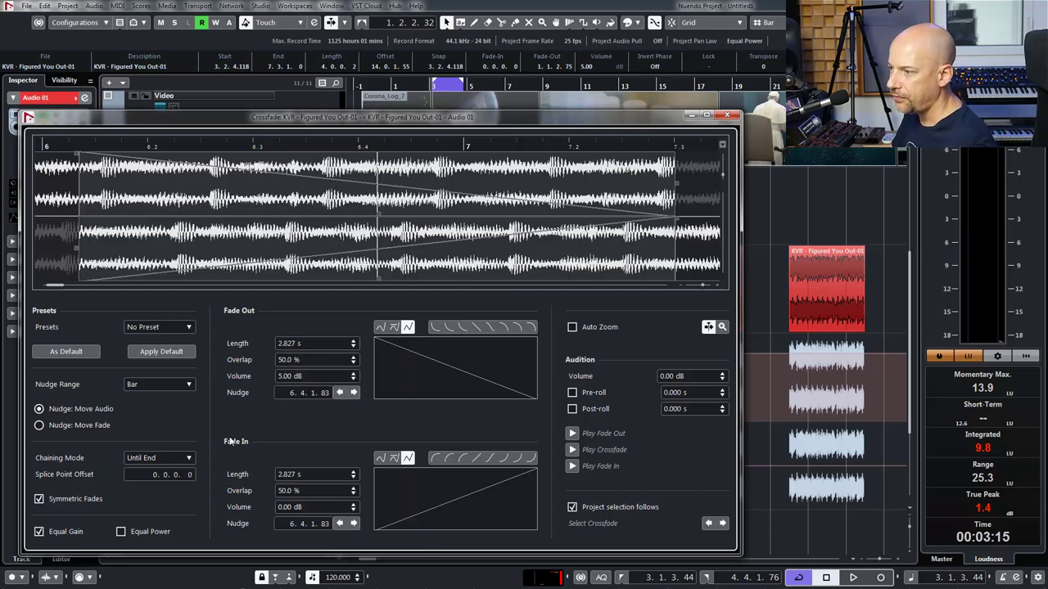
{"action": "left_click", "coordinate": [289, 344]}
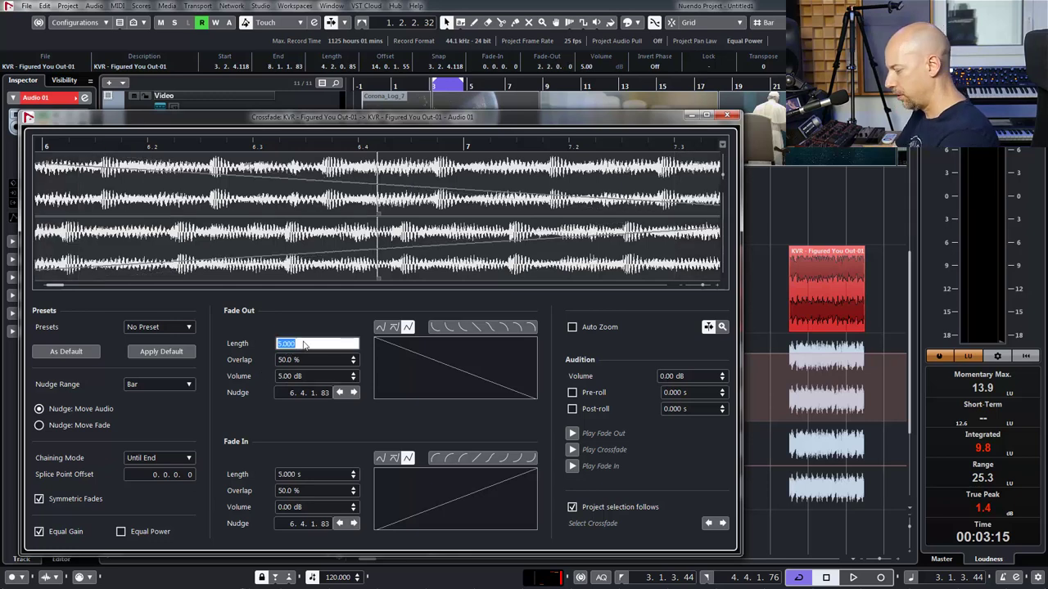
{"action": "type", "text": "3000"}
{"action": "key", "text": "Return"}
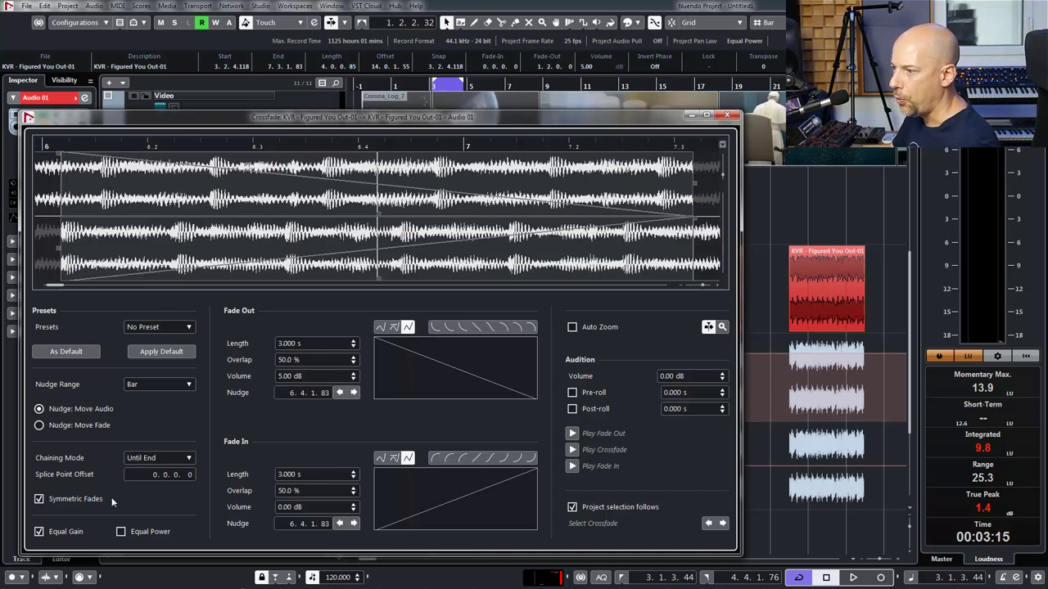
Set only the fade-out length to 1 s with Symmetric Fades disabled, then re-enable Symmetric Fades.
{"action": "left_click", "coordinate": [61, 503]}
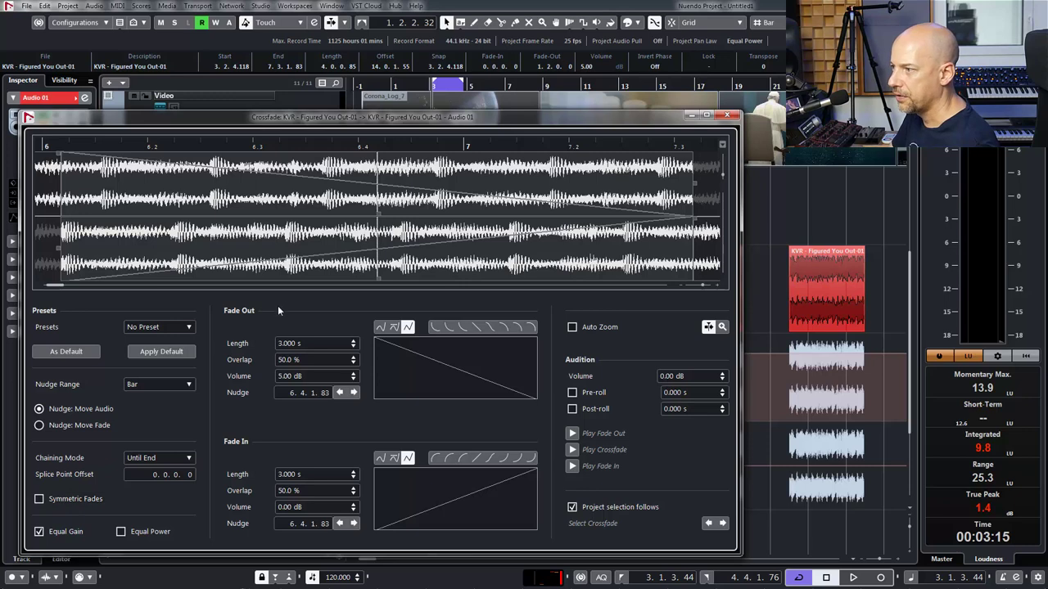
{"action": "left_click", "coordinate": [305, 344]}
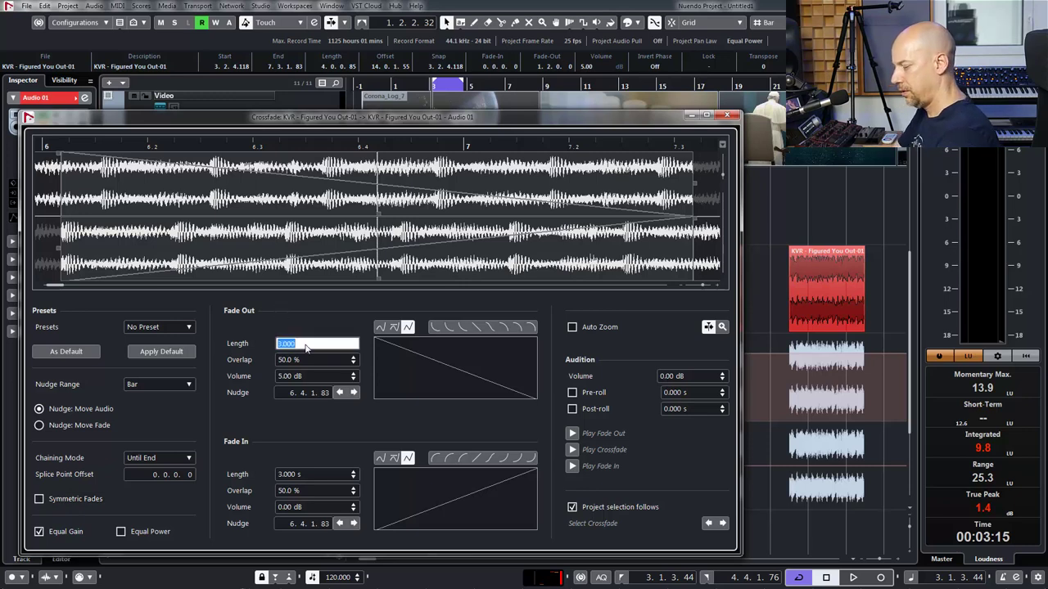
{"action": "type", "text": "100"}
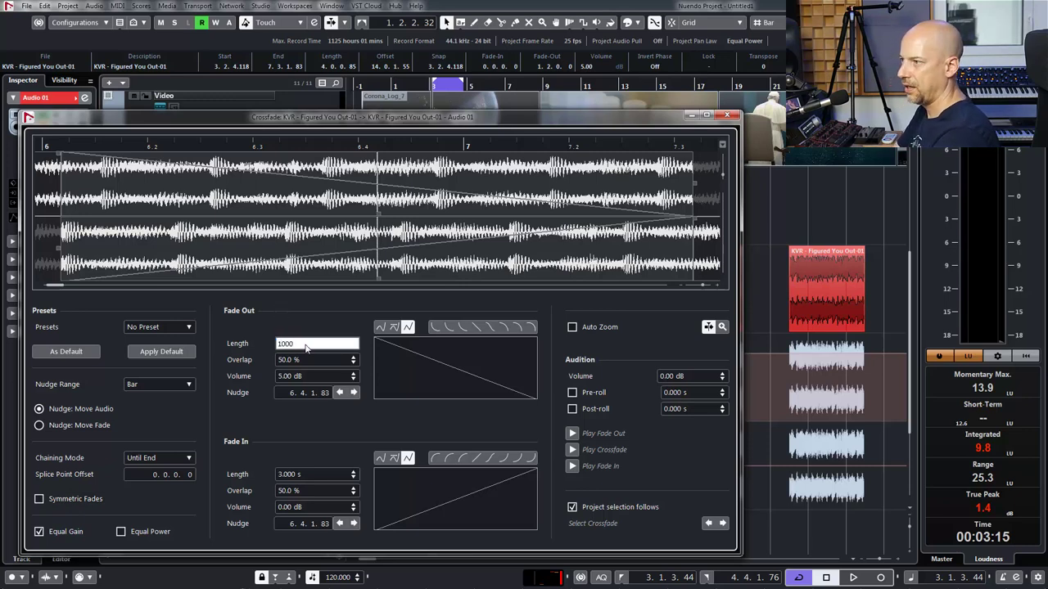
{"action": "key", "text": "Return"}
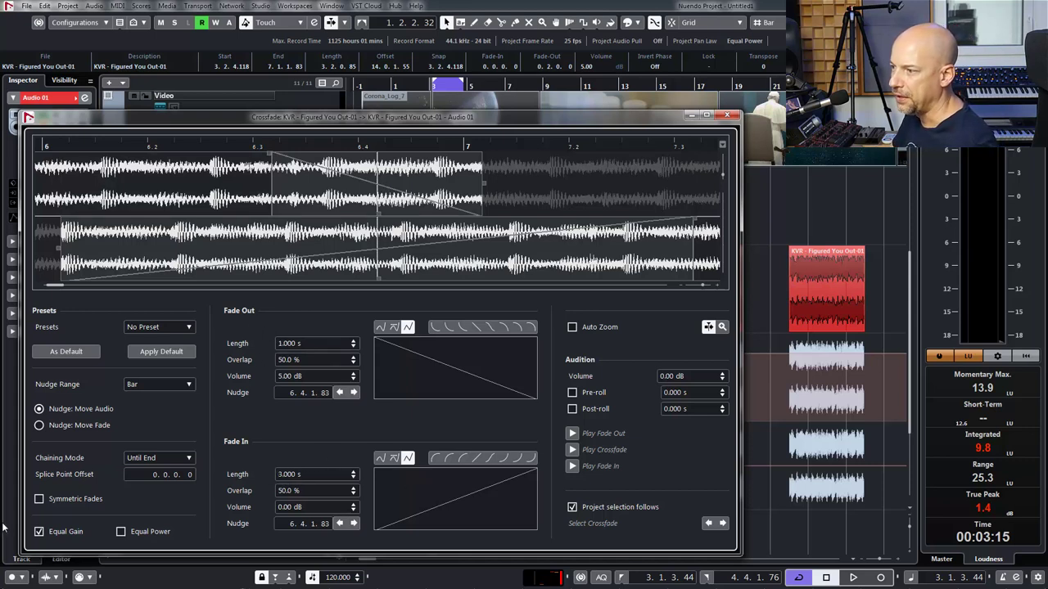
{"action": "left_click", "coordinate": [38, 499]}
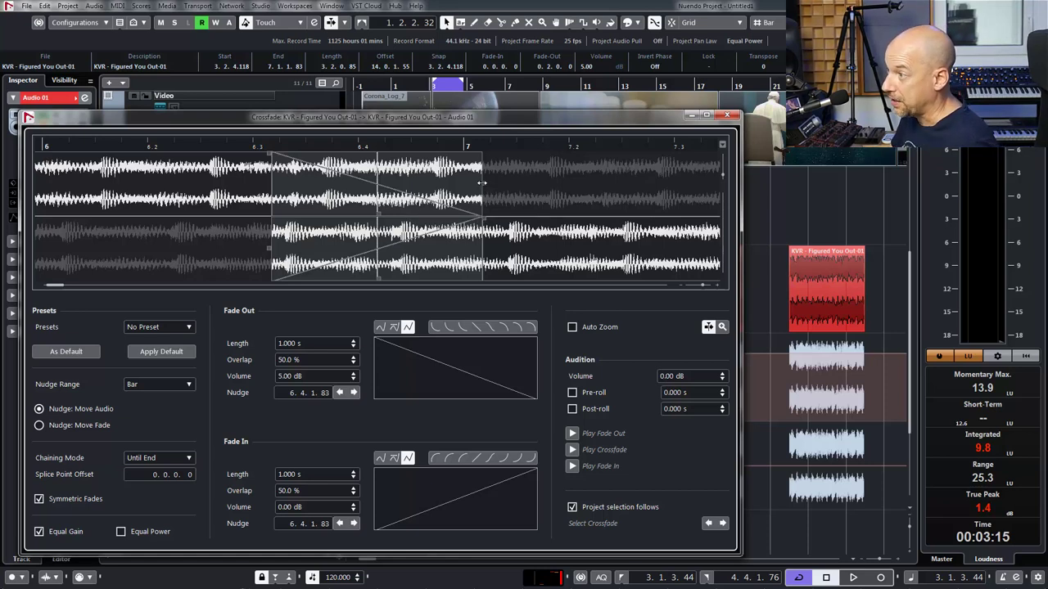
Adjust the crossfade's end and start in the waveform display to about 0.94 s long, then reposition the whole crossfade.
{"action": "left_click_drag", "start_coordinate": [481, 183], "coordinate": [476, 218]}
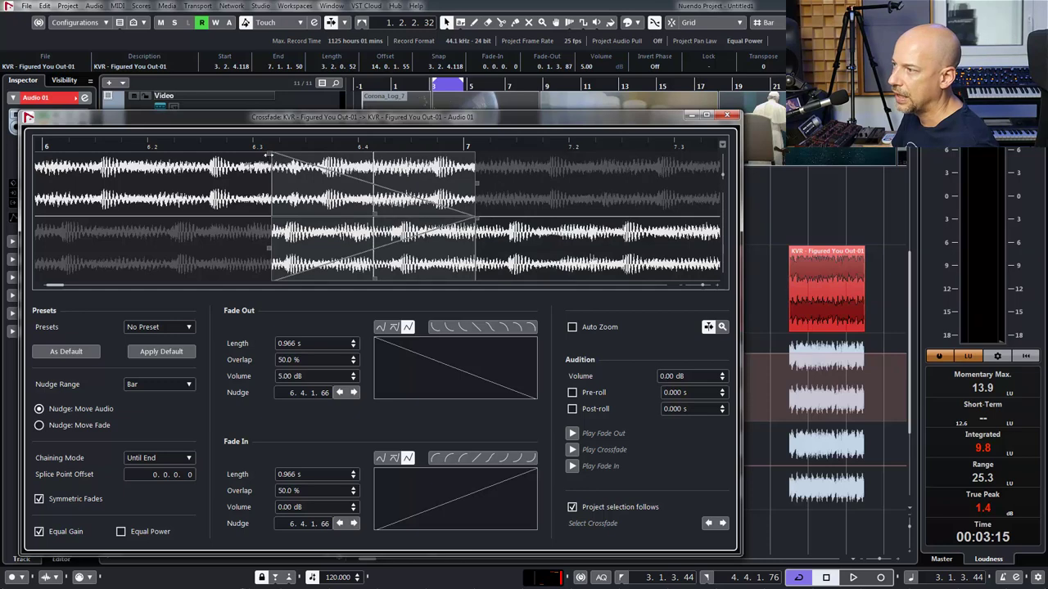
{"action": "left_click_drag", "start_coordinate": [268, 155], "coordinate": [310, 252]}
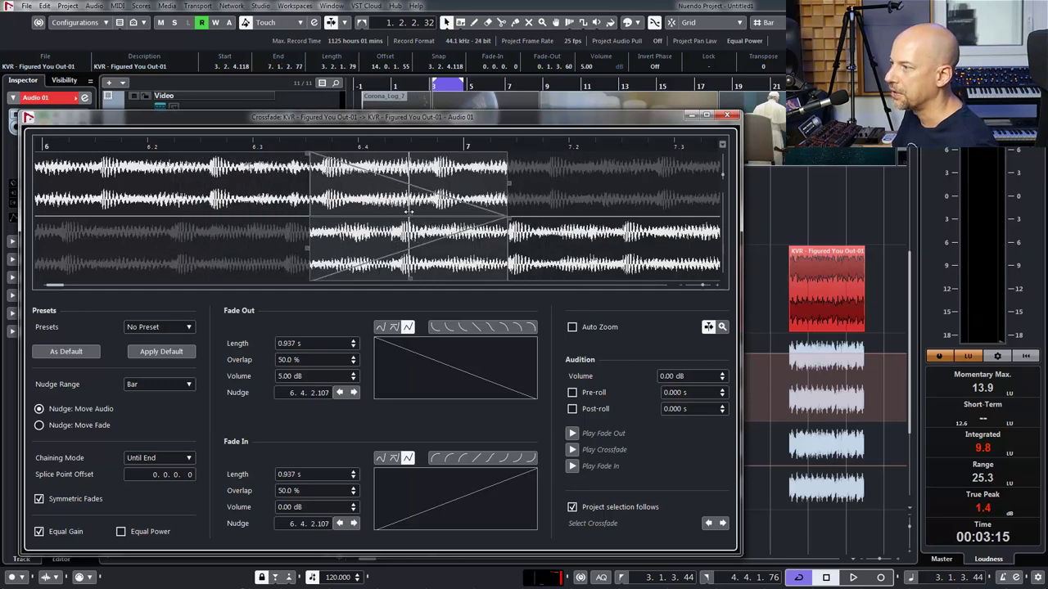
{"action": "left_click_drag", "start_coordinate": [408, 212], "coordinate": [401, 243]}
{"action": "left_click", "coordinate": [232, 146]}
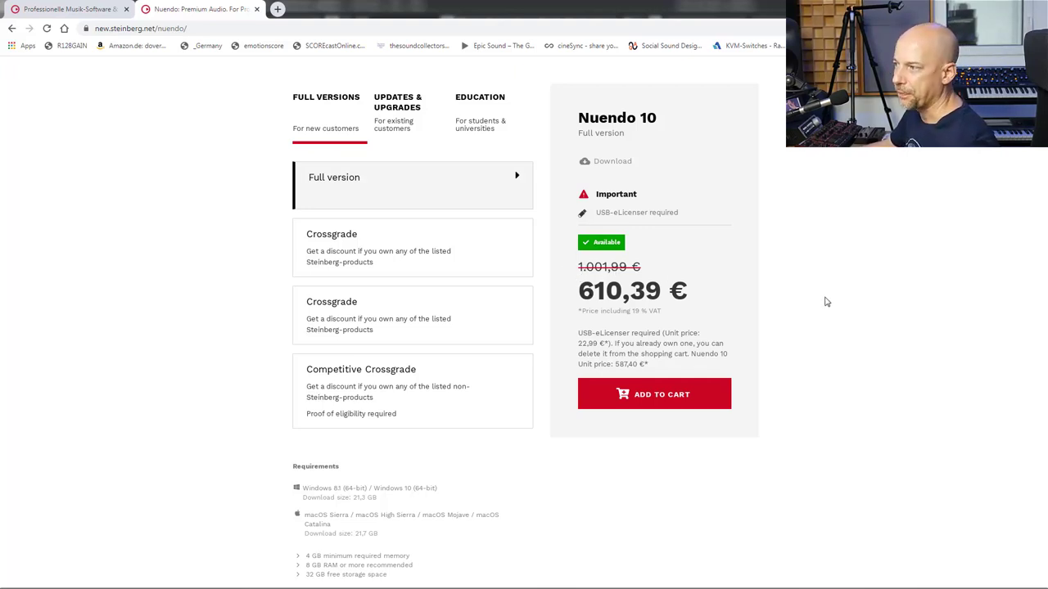
Switch to the Steinberg website in the browser and view the Nuendo 10 crossgrade offer for Cubase owners.
{"action": "left_click", "coordinate": [412, 255]}
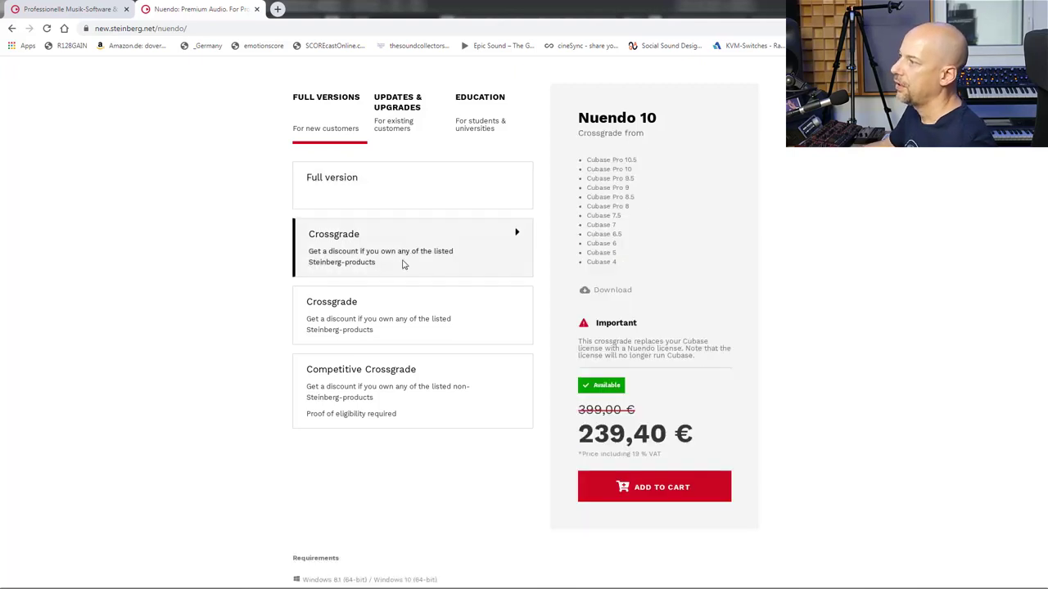